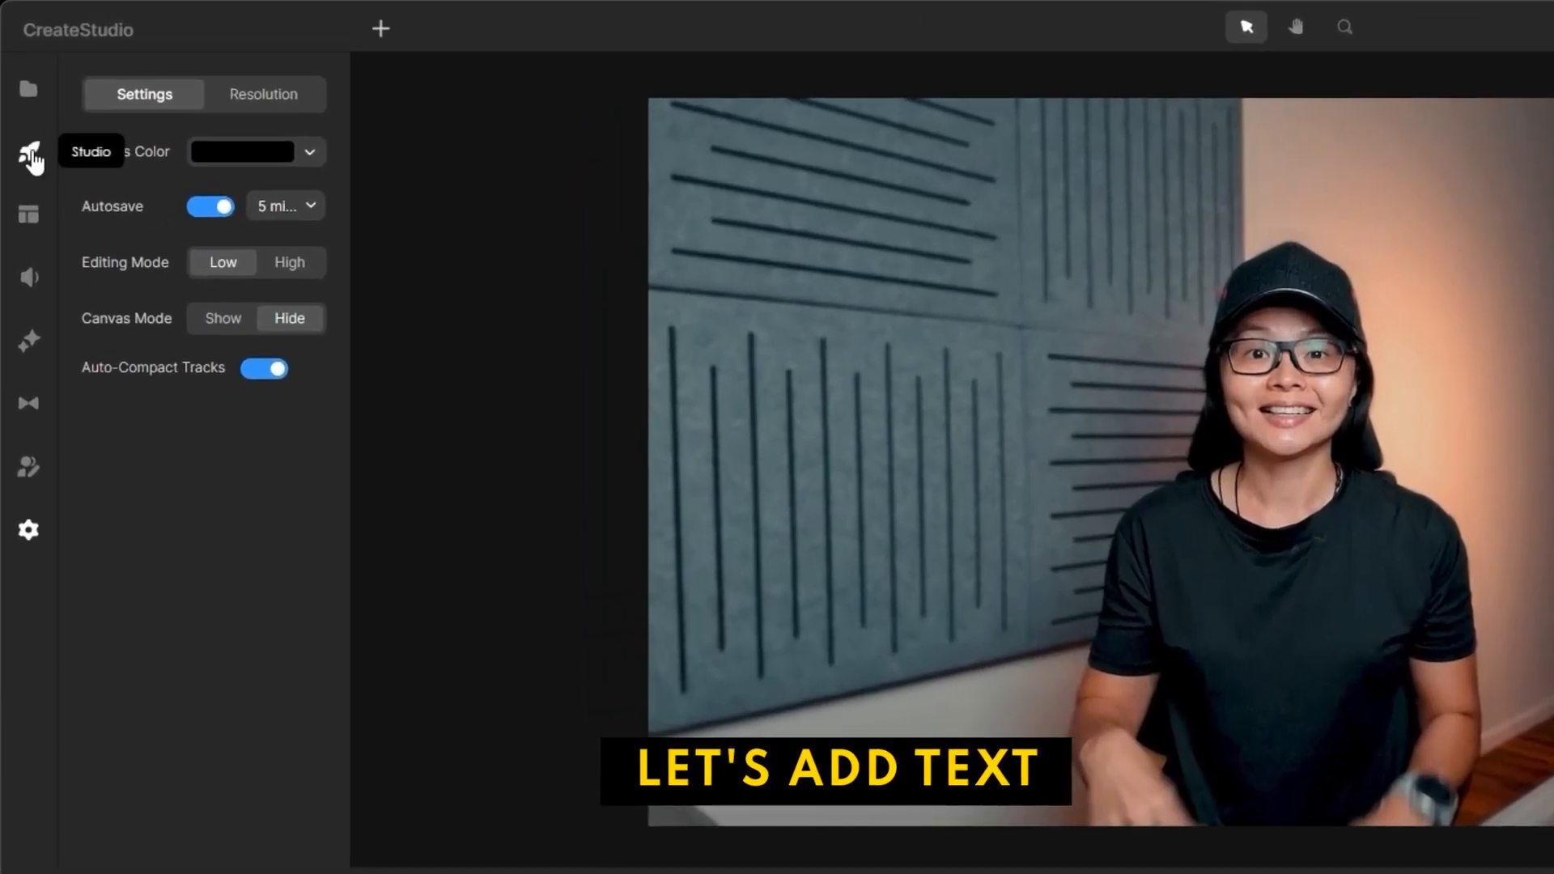
# Add a text element over the video at about one second and open the option for importing a custom font.
pyautogui.click(24, 108)
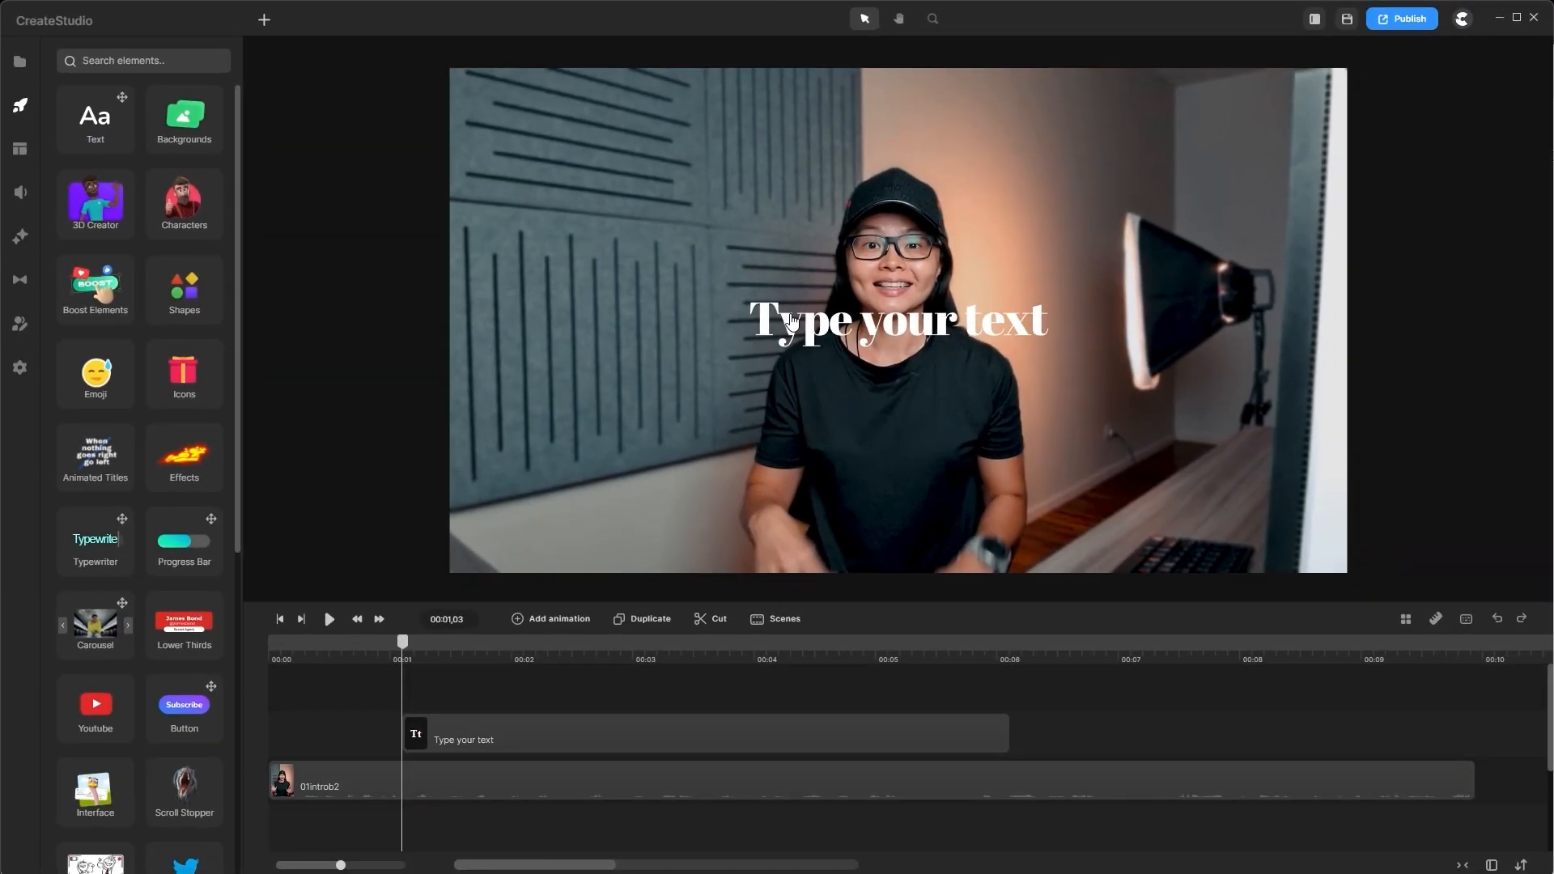
pyautogui.click(1142, 464)
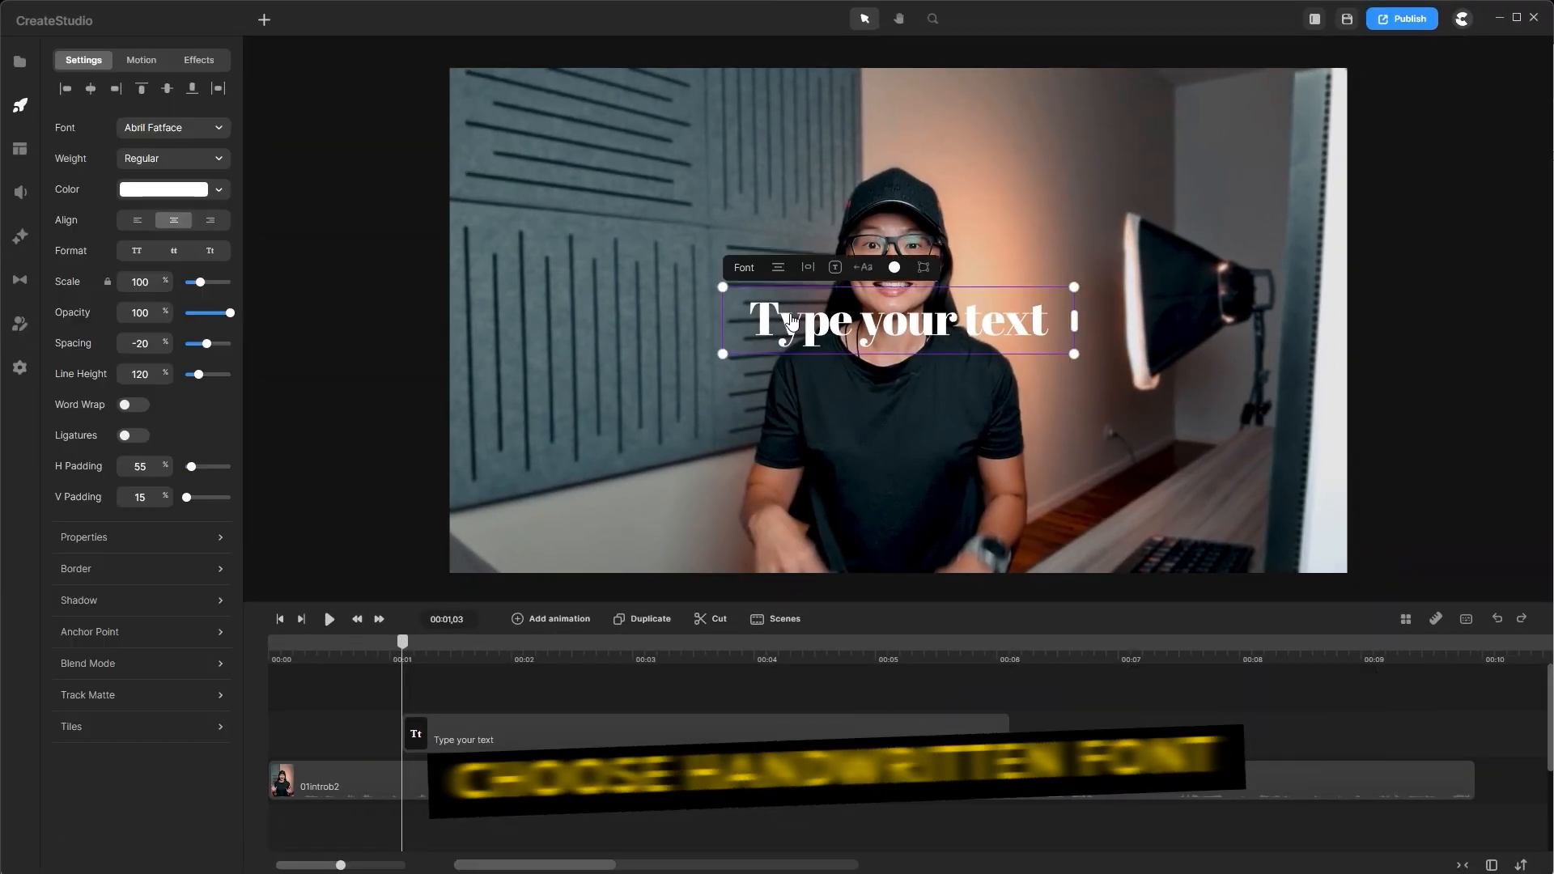
pyautogui.click(744, 270)
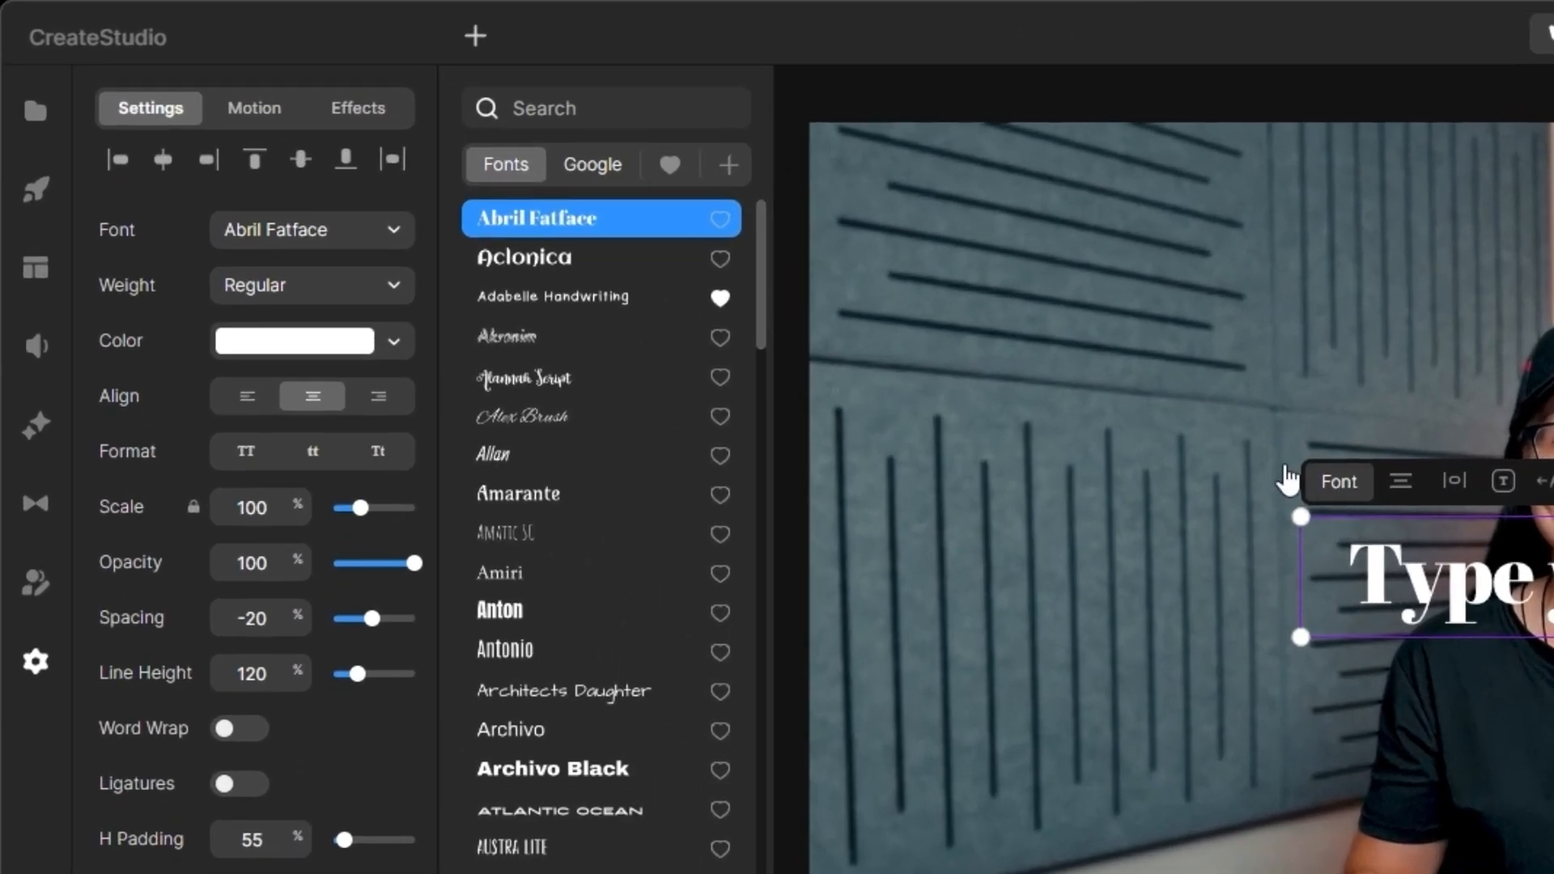
pyautogui.click(728, 164)
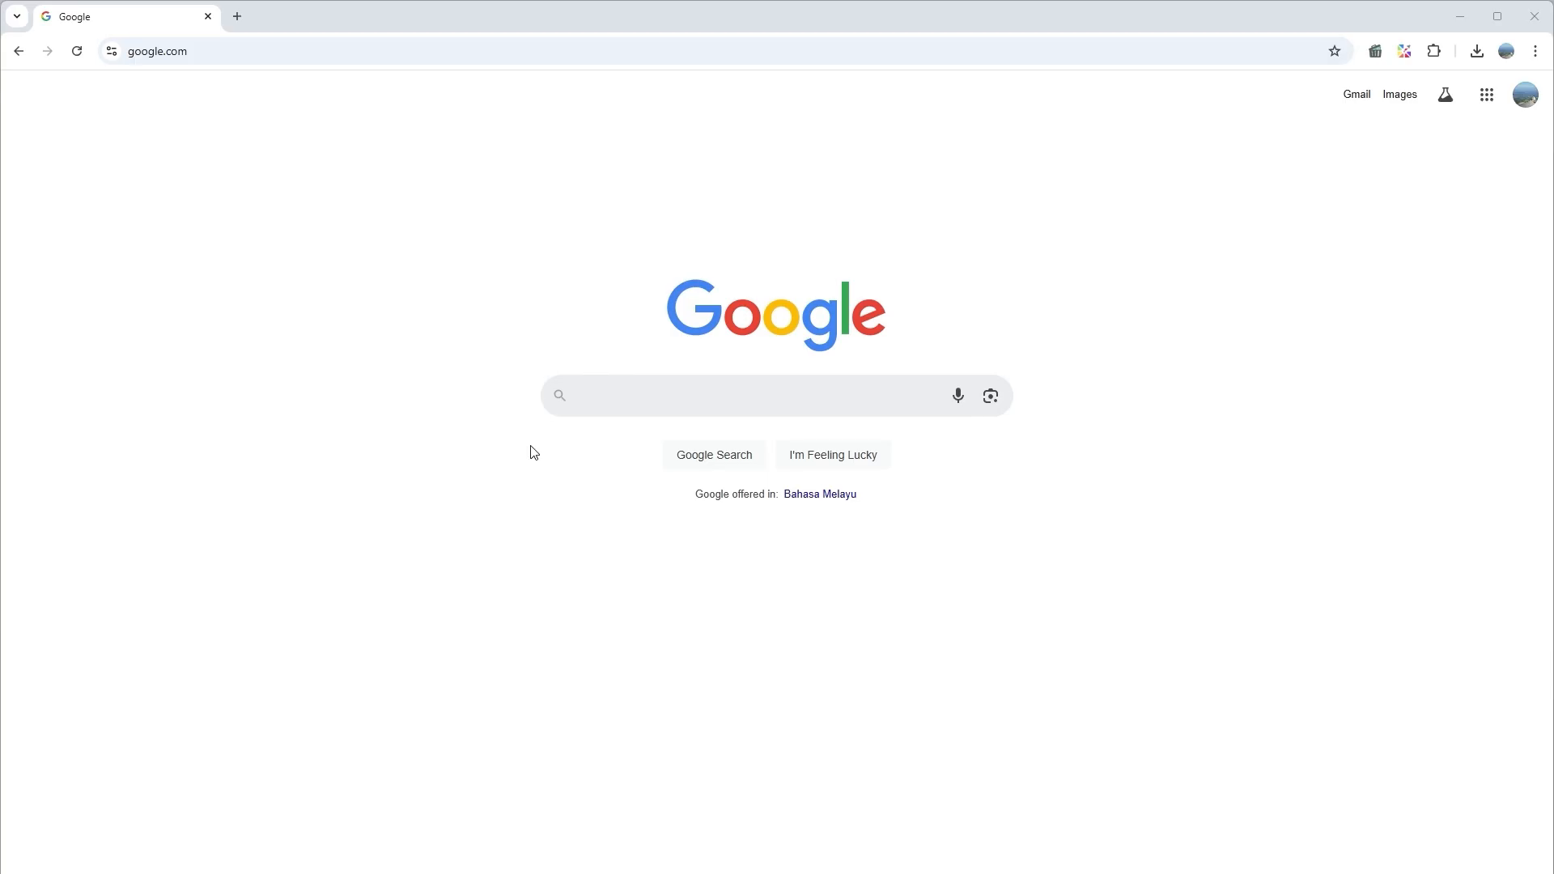
# Switch to the web browser, open dafont.com and browse its Script fonts.
pyautogui.click(382, 52)
pyautogui.write('dafont.com')
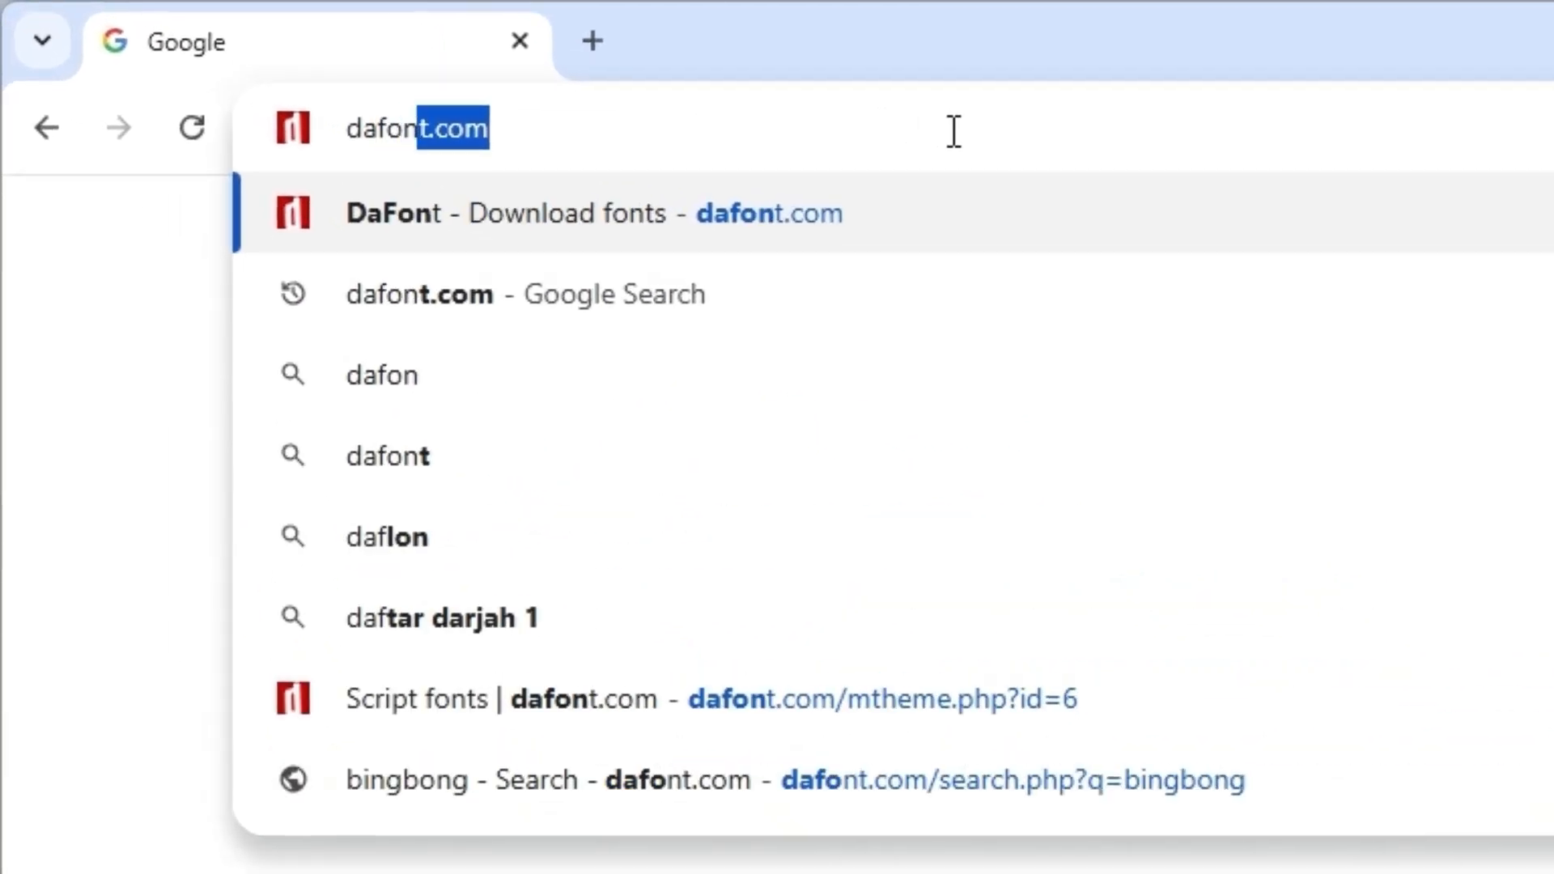
pyautogui.press('Return')
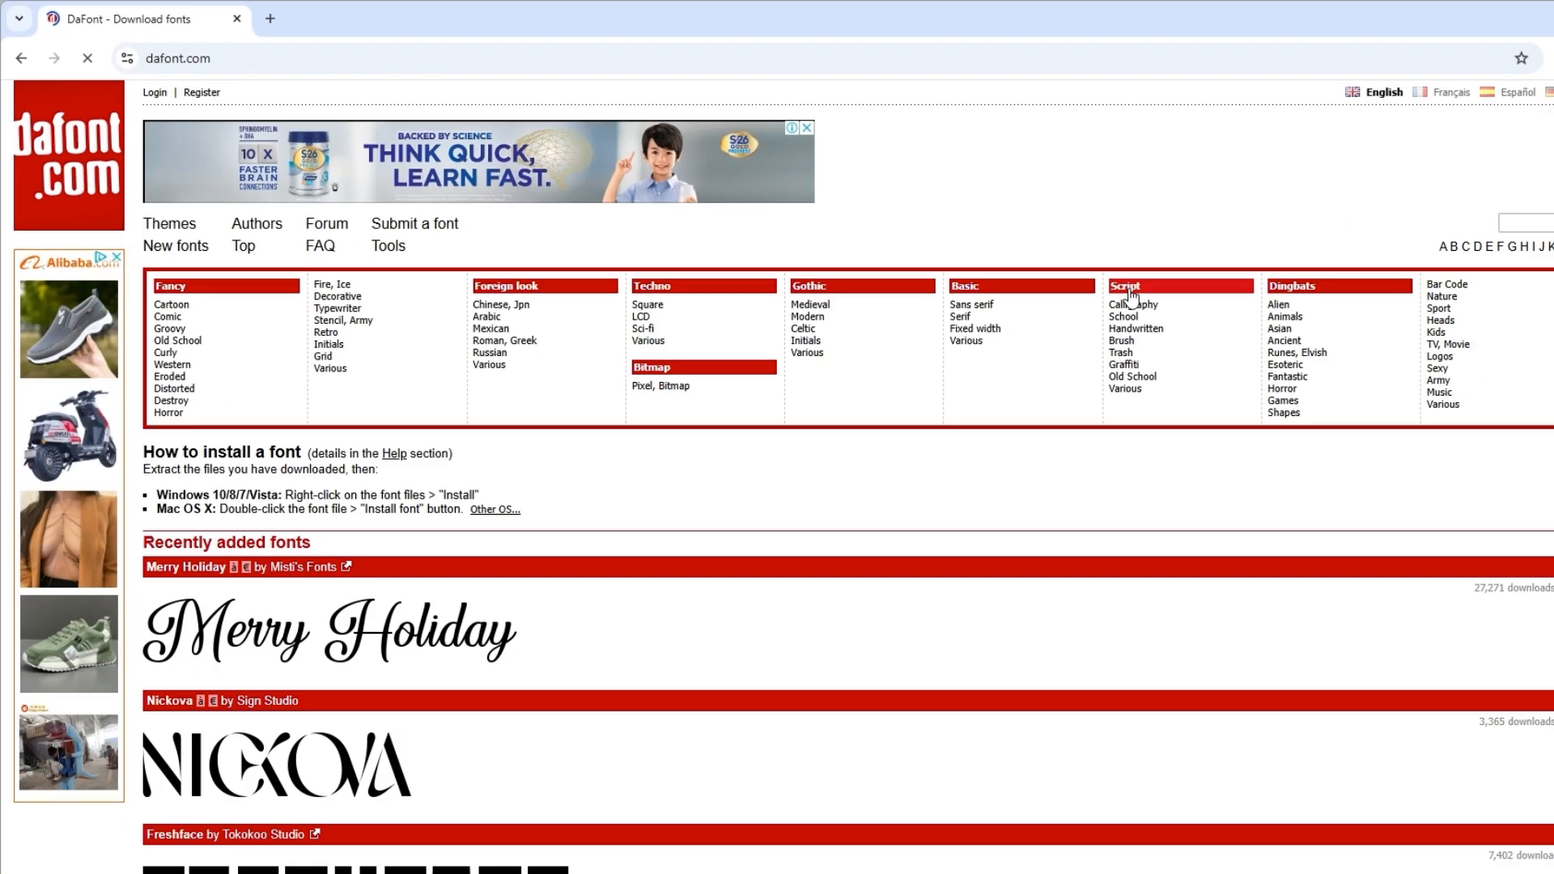
pyautogui.click(1001, 259)
pyautogui.scroll(-8, 1038, 402)
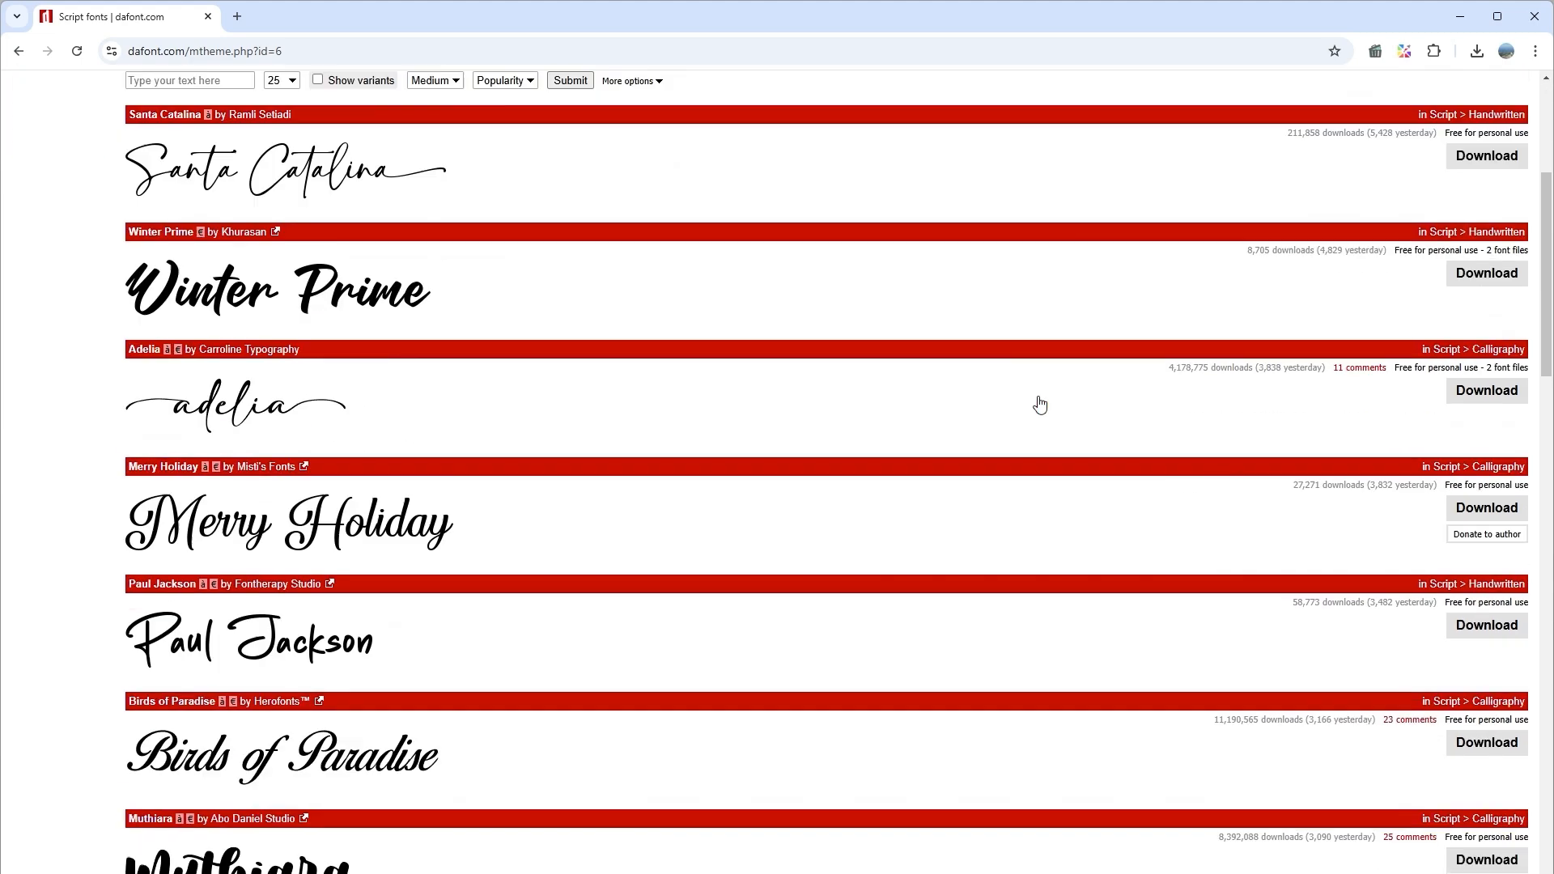
pyautogui.scroll(-5, 1038, 402)
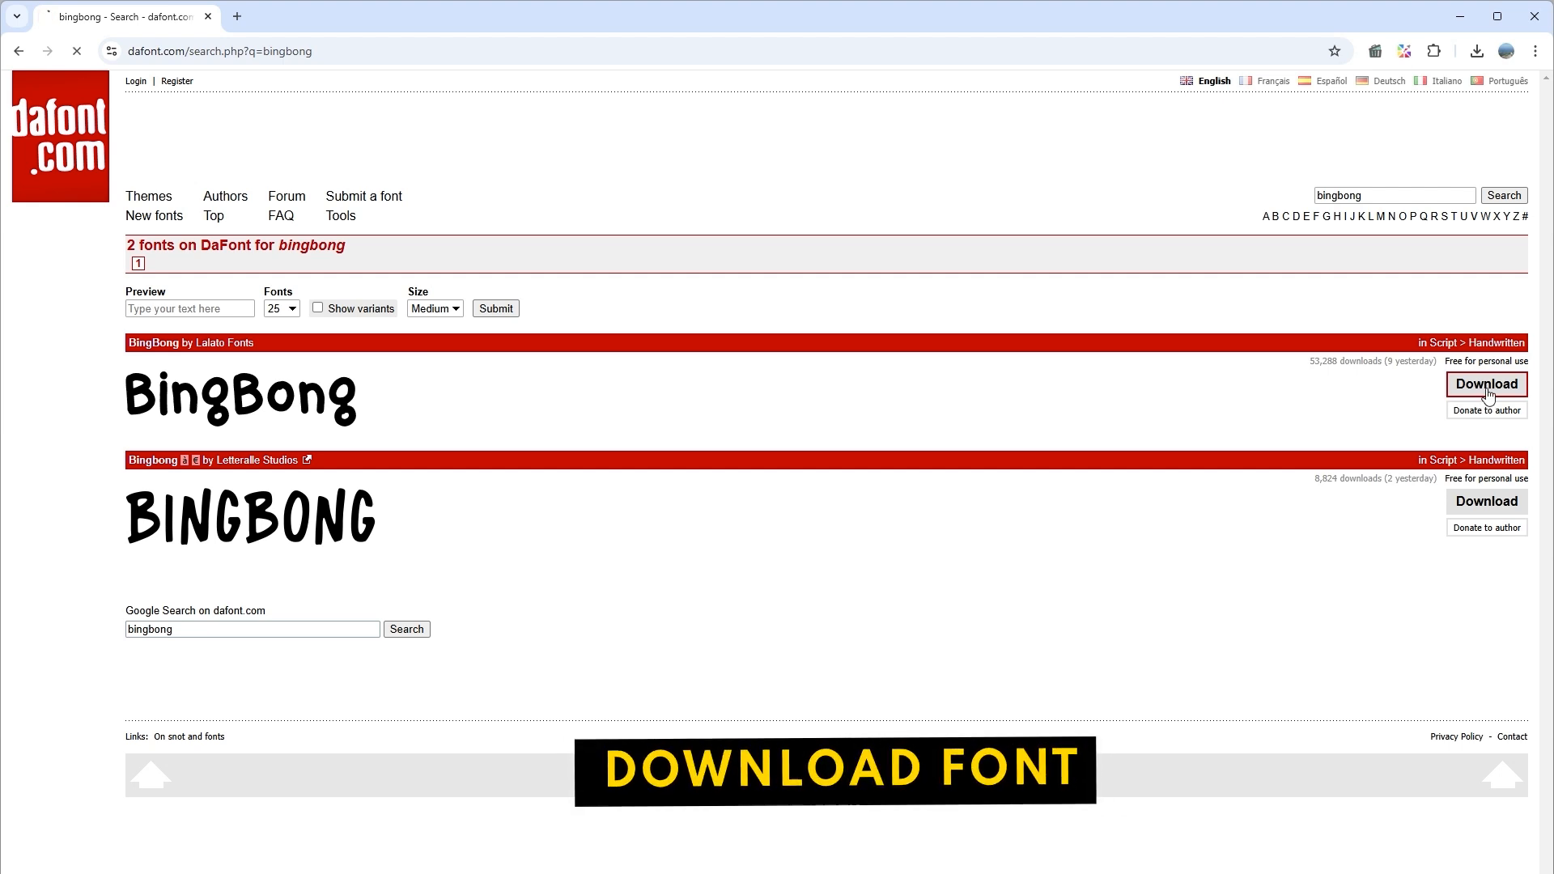
# Download the first BingBong font and extract bingbong.zip into its own folder in Downloads.
pyautogui.click(1489, 379)
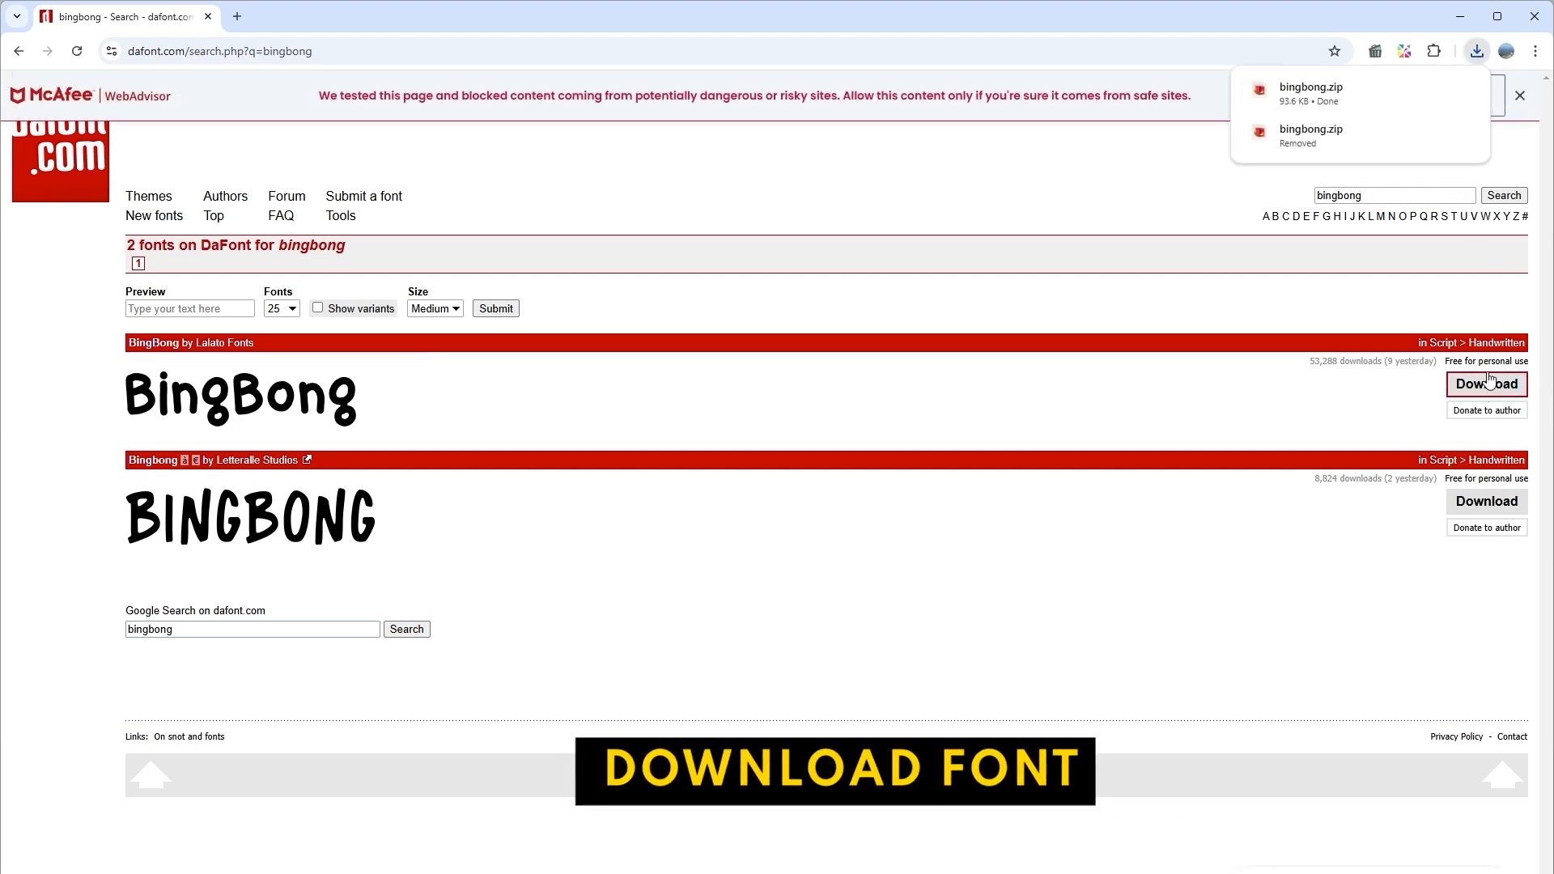
pyautogui.click(1433, 91)
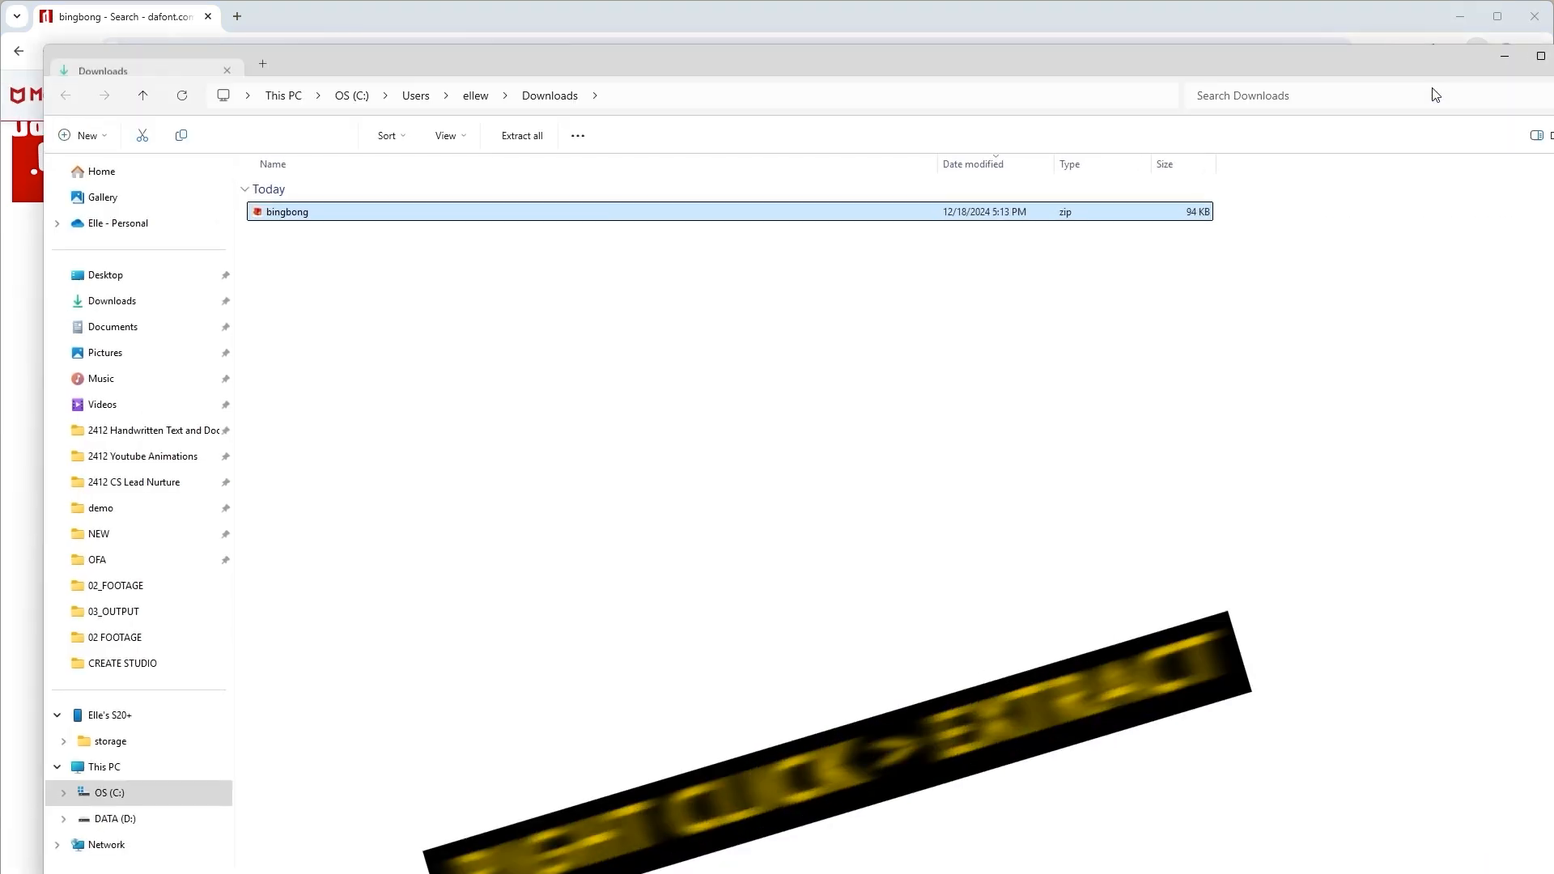
pyautogui.rightClick(437, 219)
pyautogui.click(488, 356)
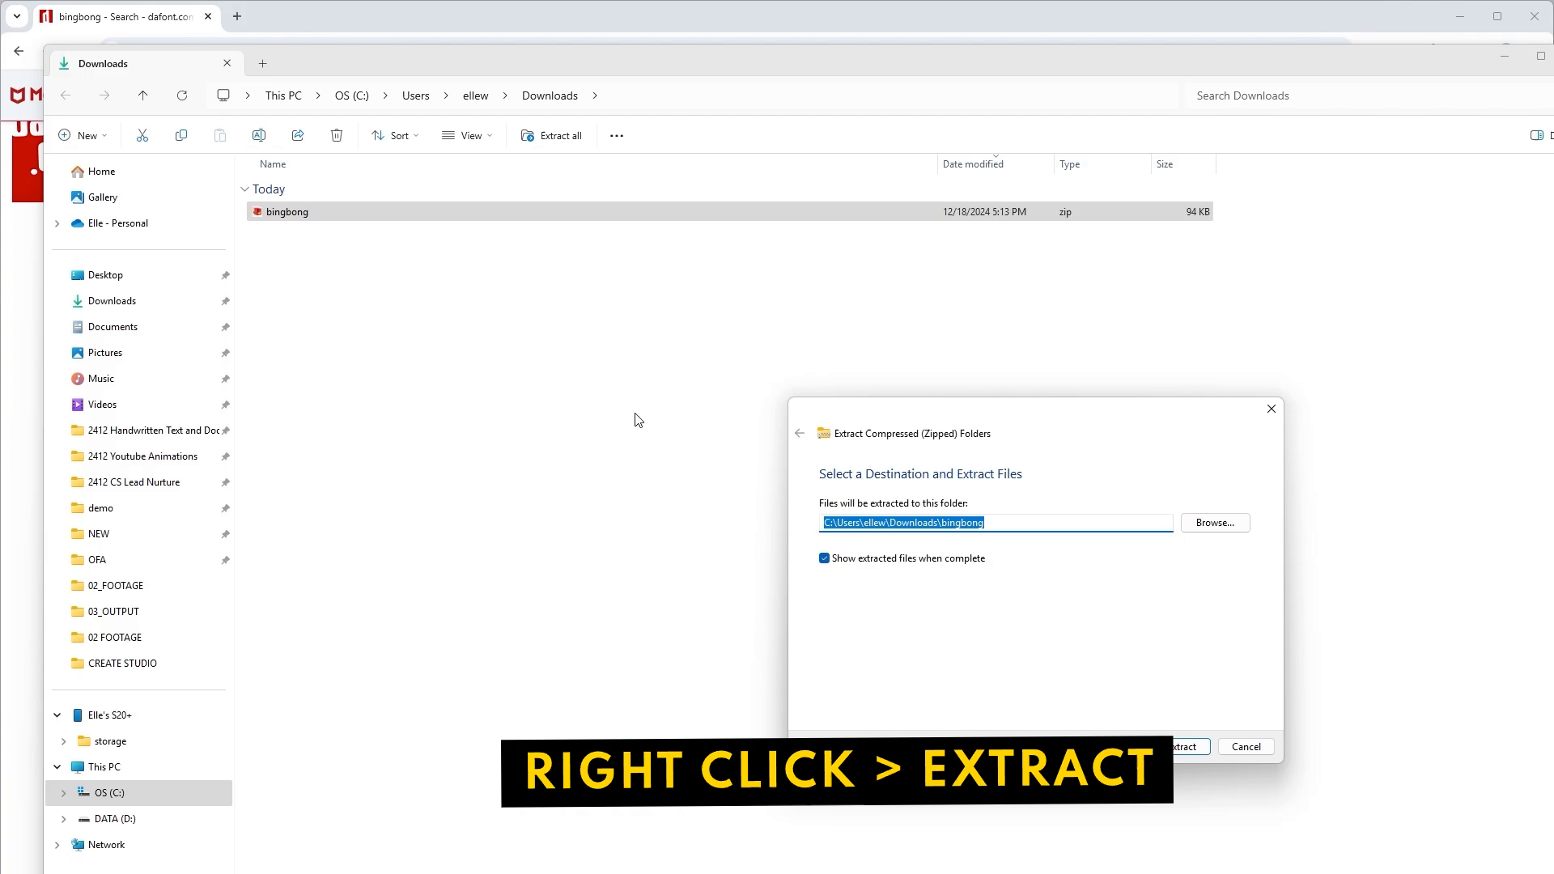
pyautogui.click(1182, 747)
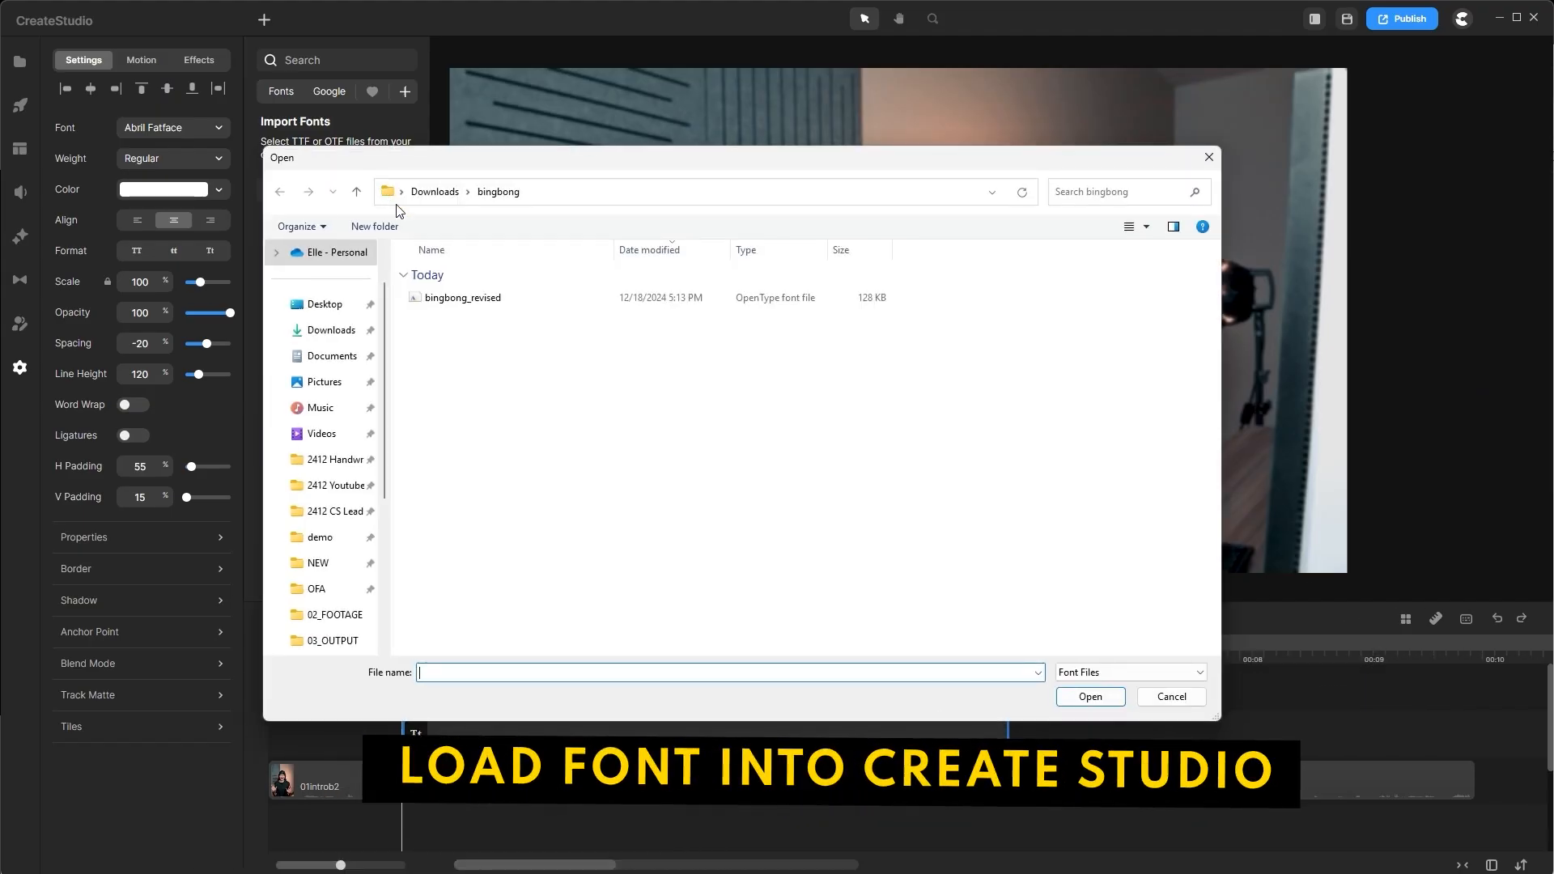
# Import the font file bingbong_revised into CreateStudio under the font name Bingbong.
pyautogui.doubleClick(465, 299)
pyautogui.click(389, 244)
pyautogui.write('Bing')
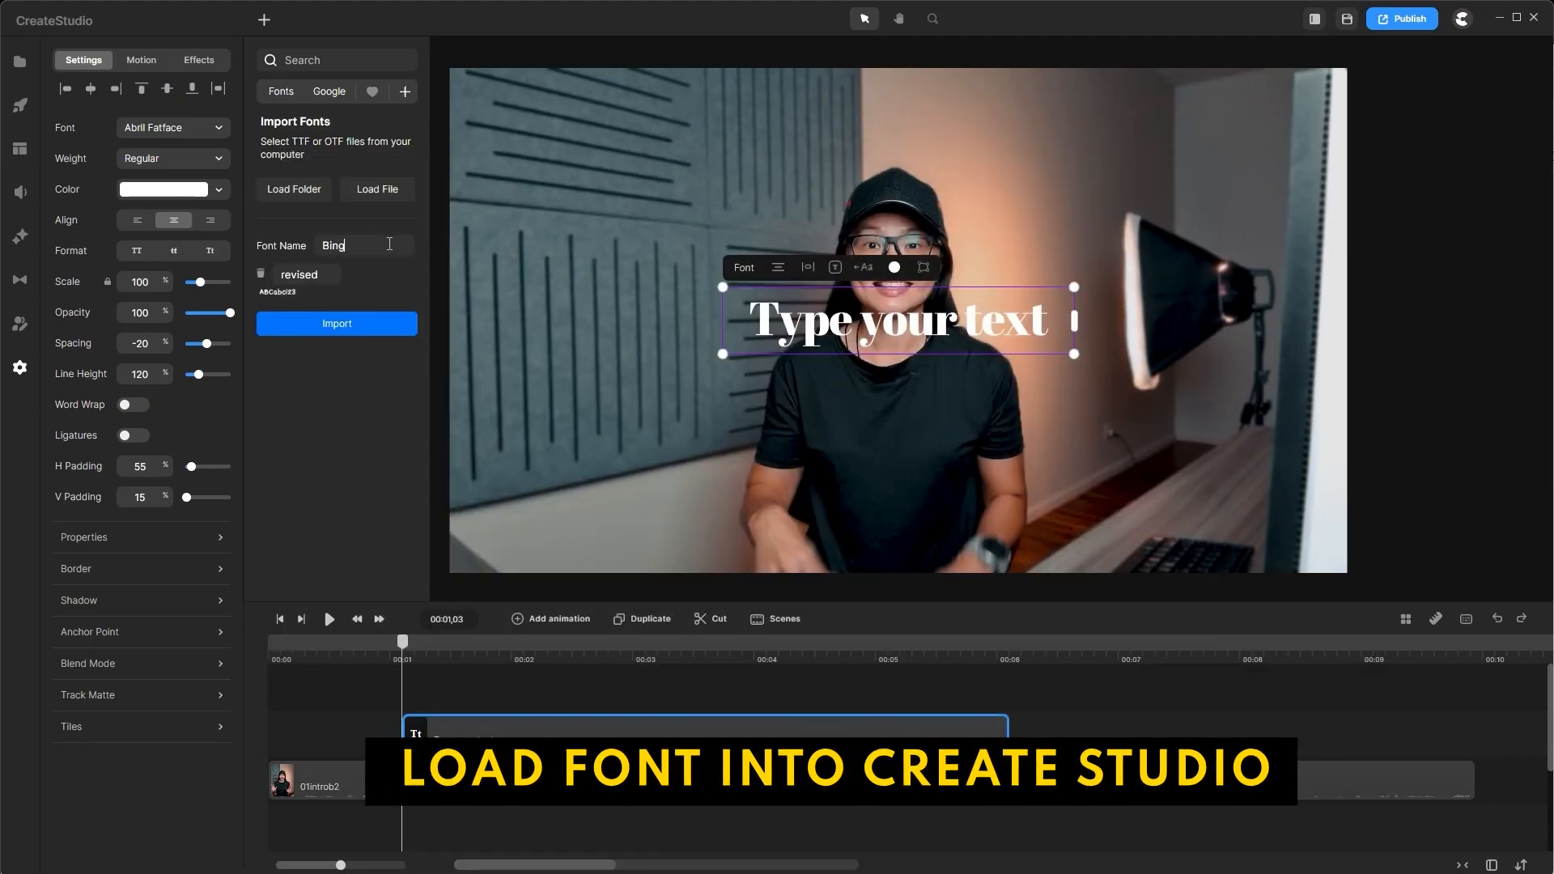
pyautogui.write('bong')
pyautogui.click(362, 323)
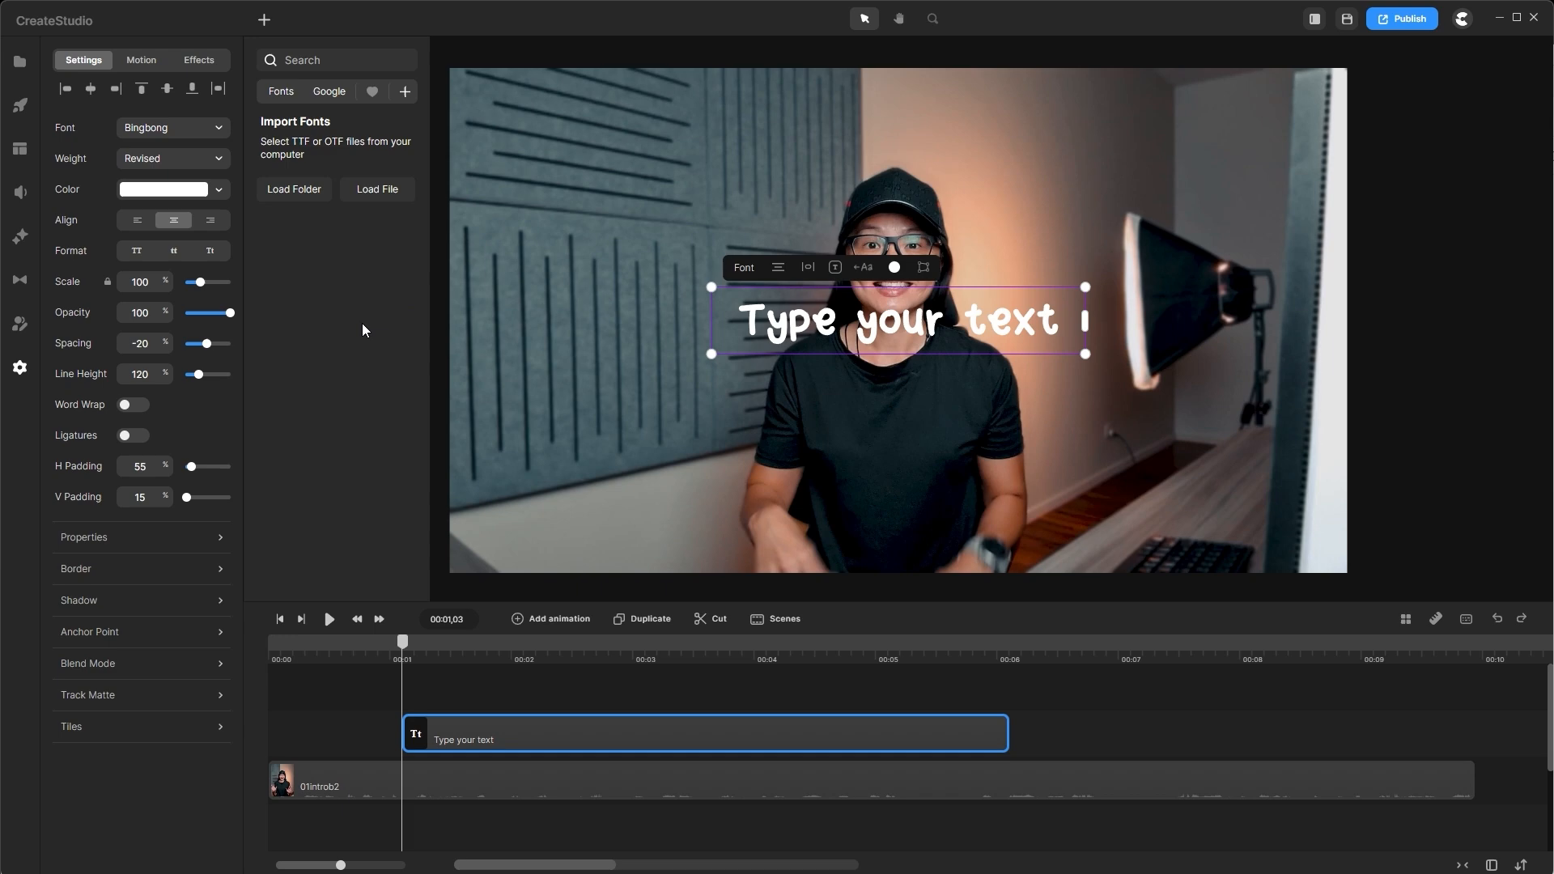
# Replace the placeholder text with "Handwritten Animated Text" on two lines and move it onto the wall beside the presenter, scaled to about 84%.
pyautogui.doubleClick(803, 331)
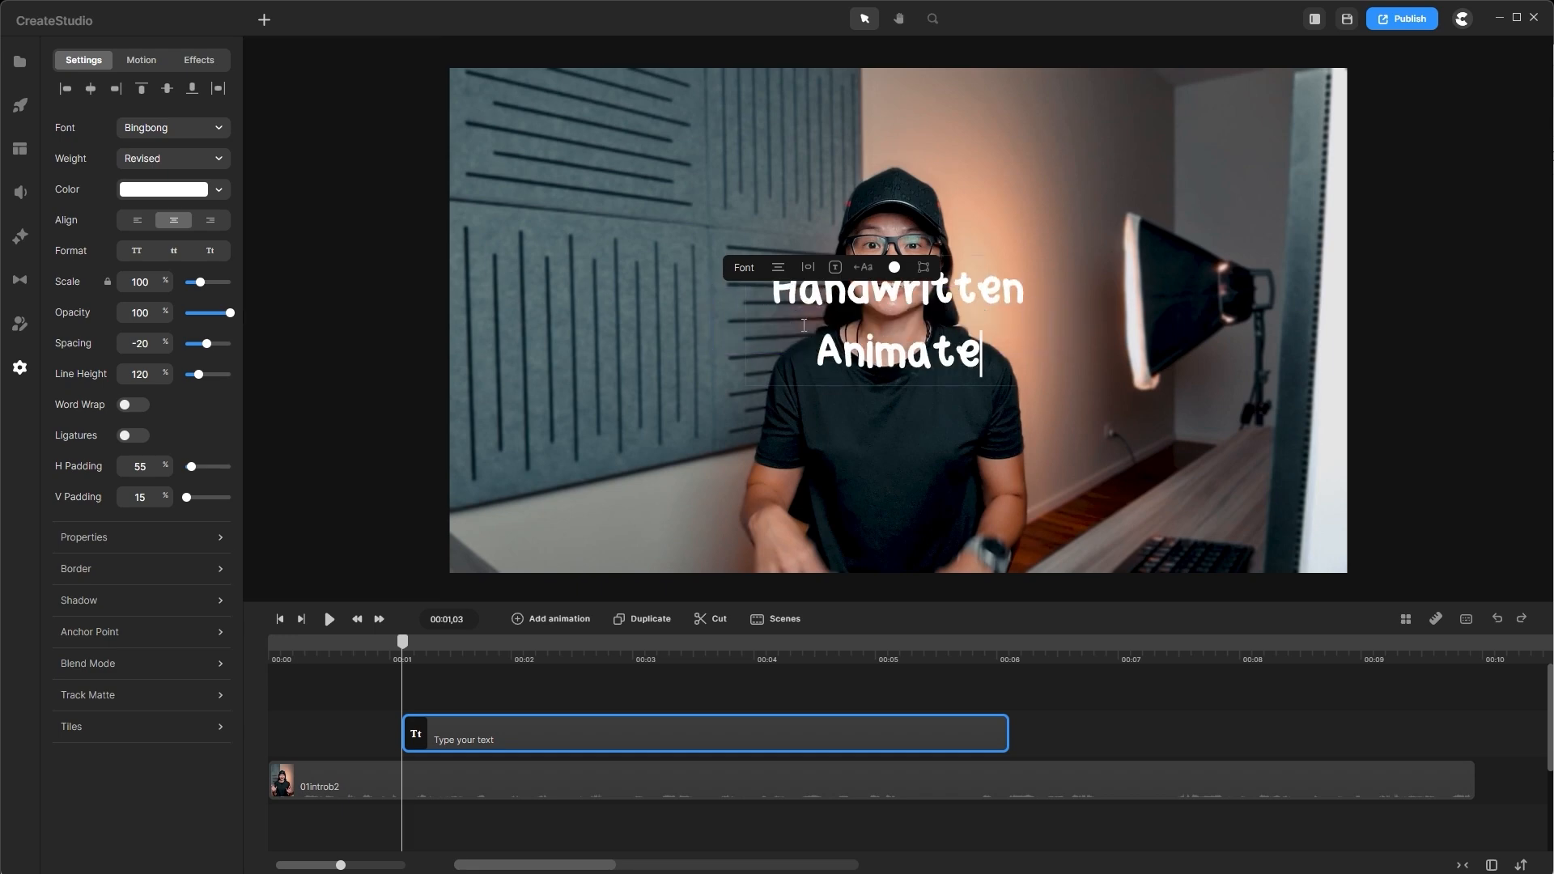
pyautogui.moveTo(863, 296); pyautogui.dragTo(776, 269)
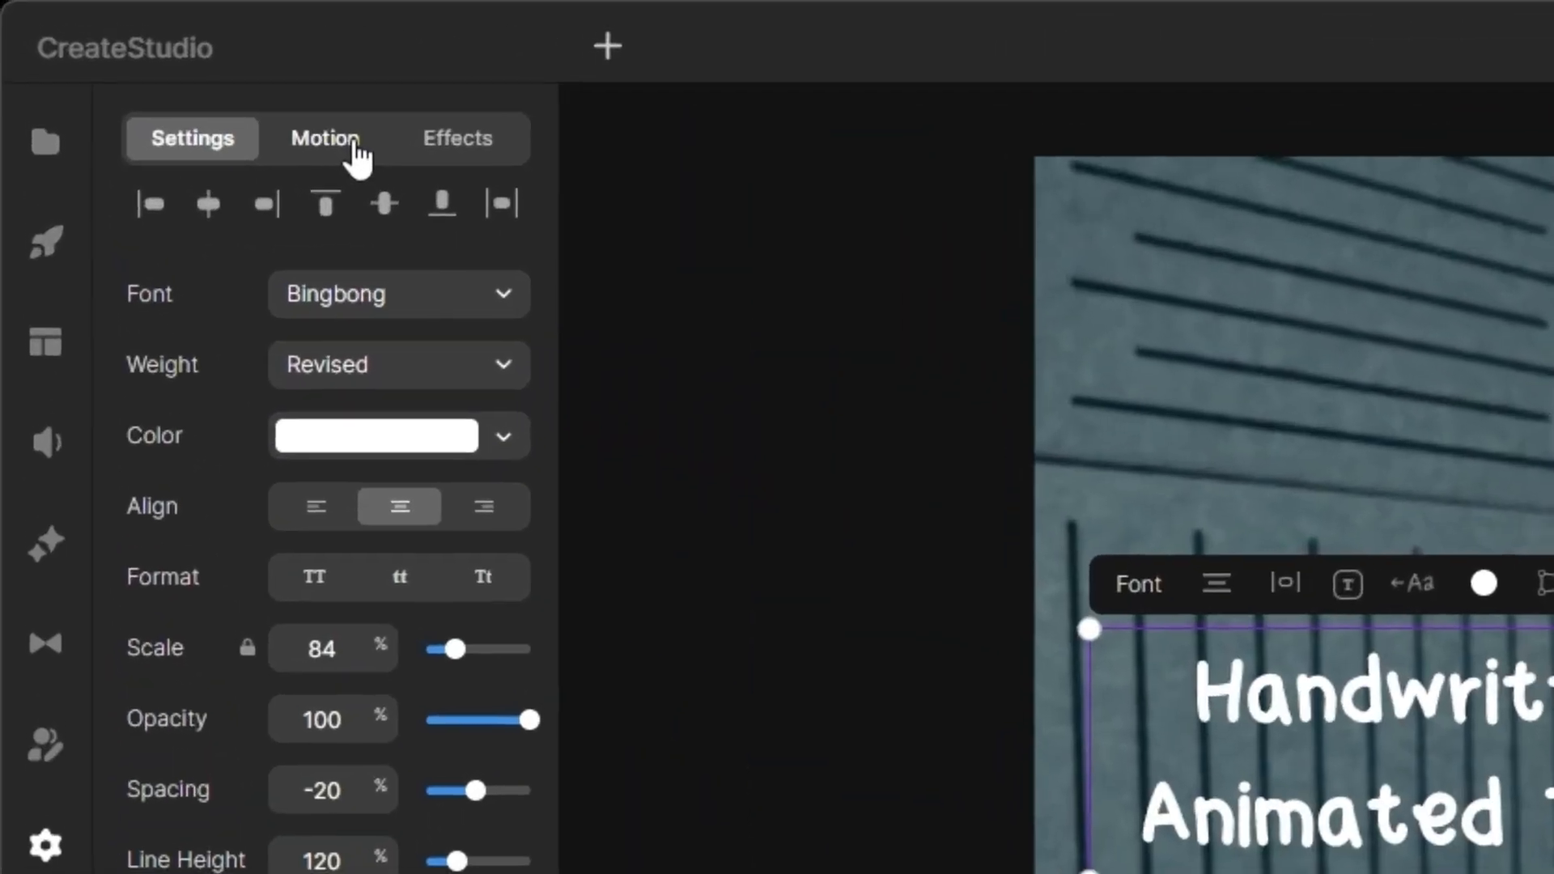
# Apply the Back Up scale preset as the text's In motion, animated by letter.
pyautogui.click(151, 62)
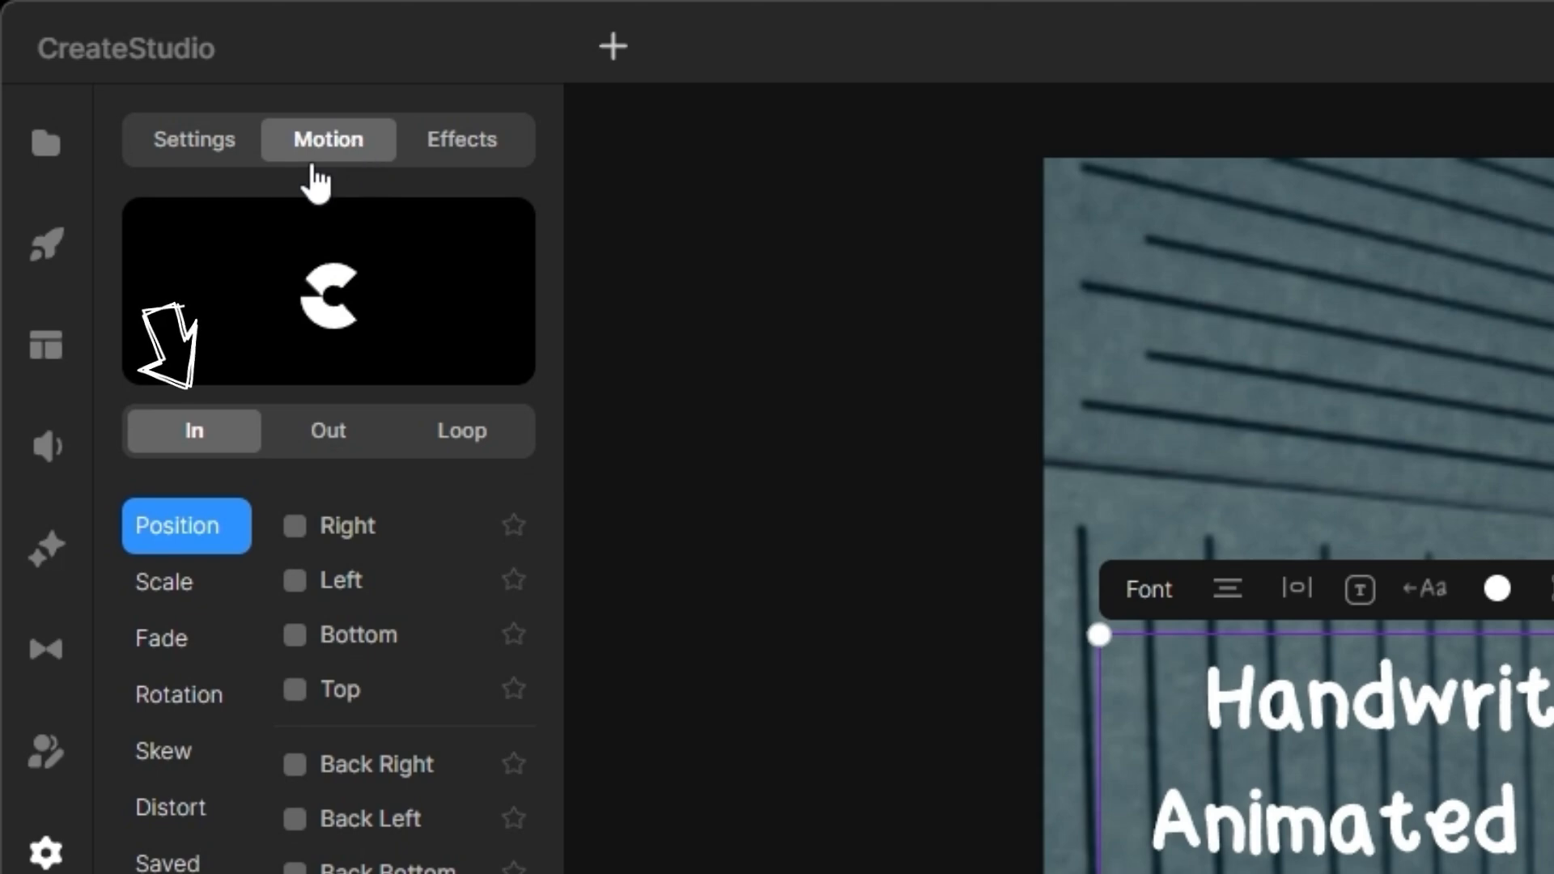
pyautogui.click(192, 599)
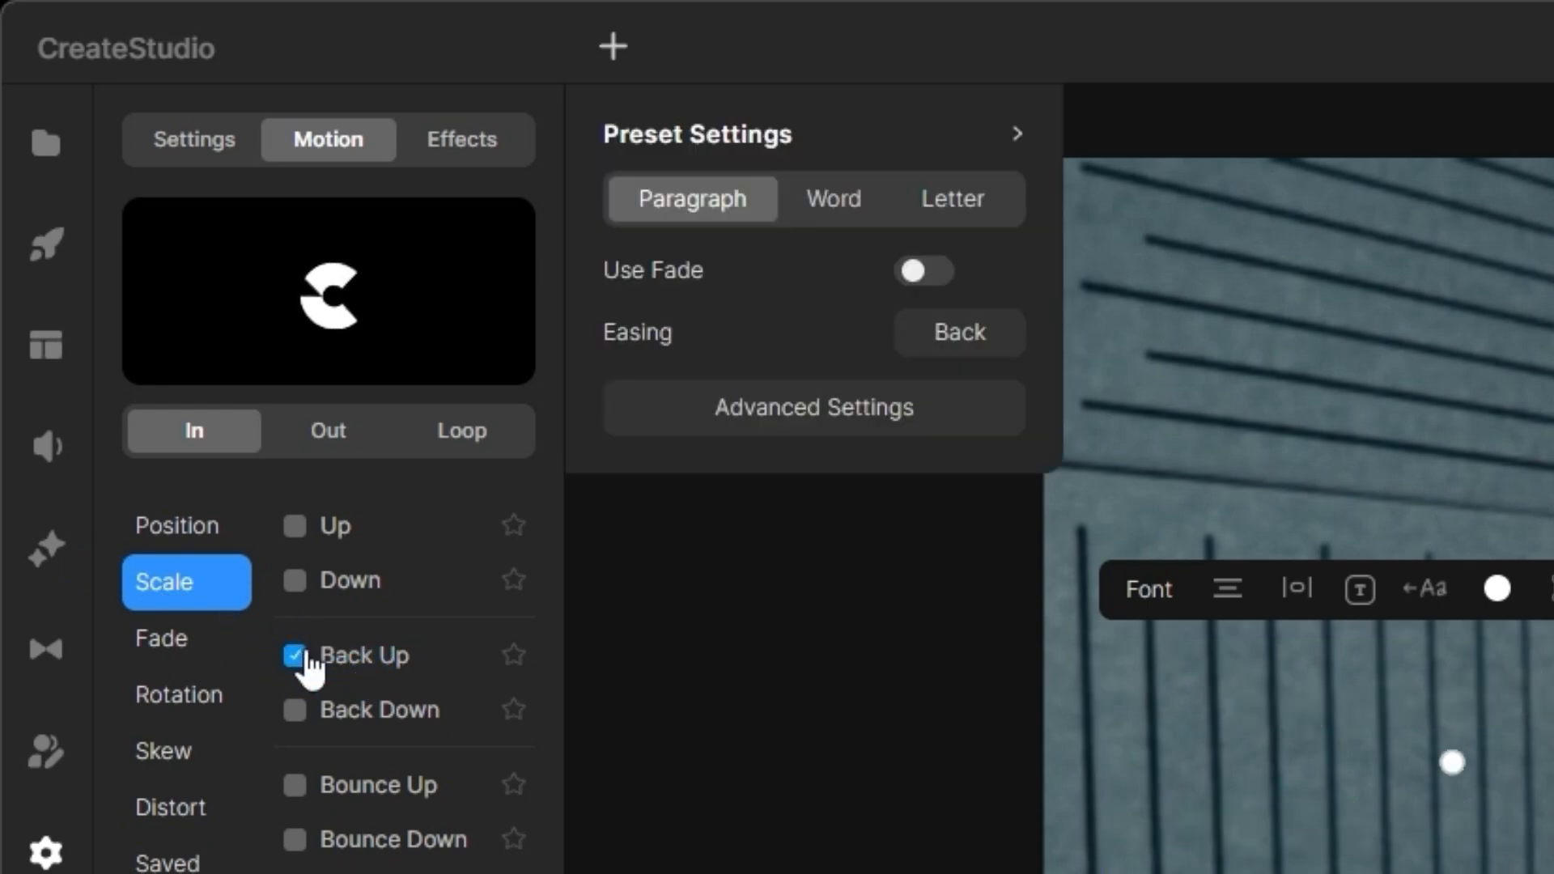
pyautogui.click(1004, 215)
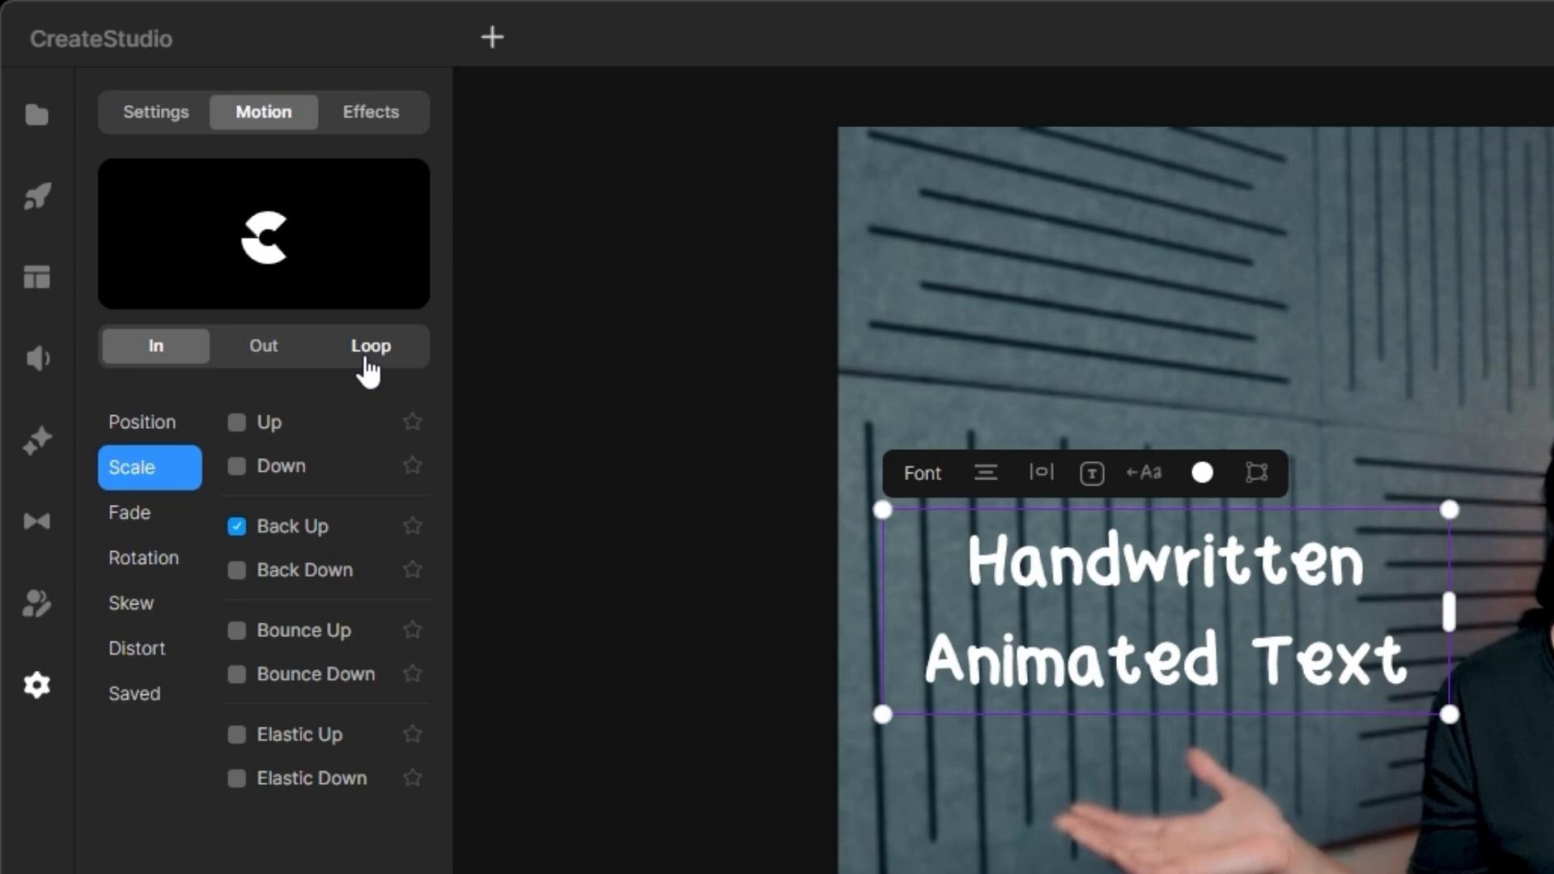
# Add a per-letter Swing rotation loop with 5 loops, extend it to start right after Back Up, and play the animation.
pyautogui.click(368, 371)
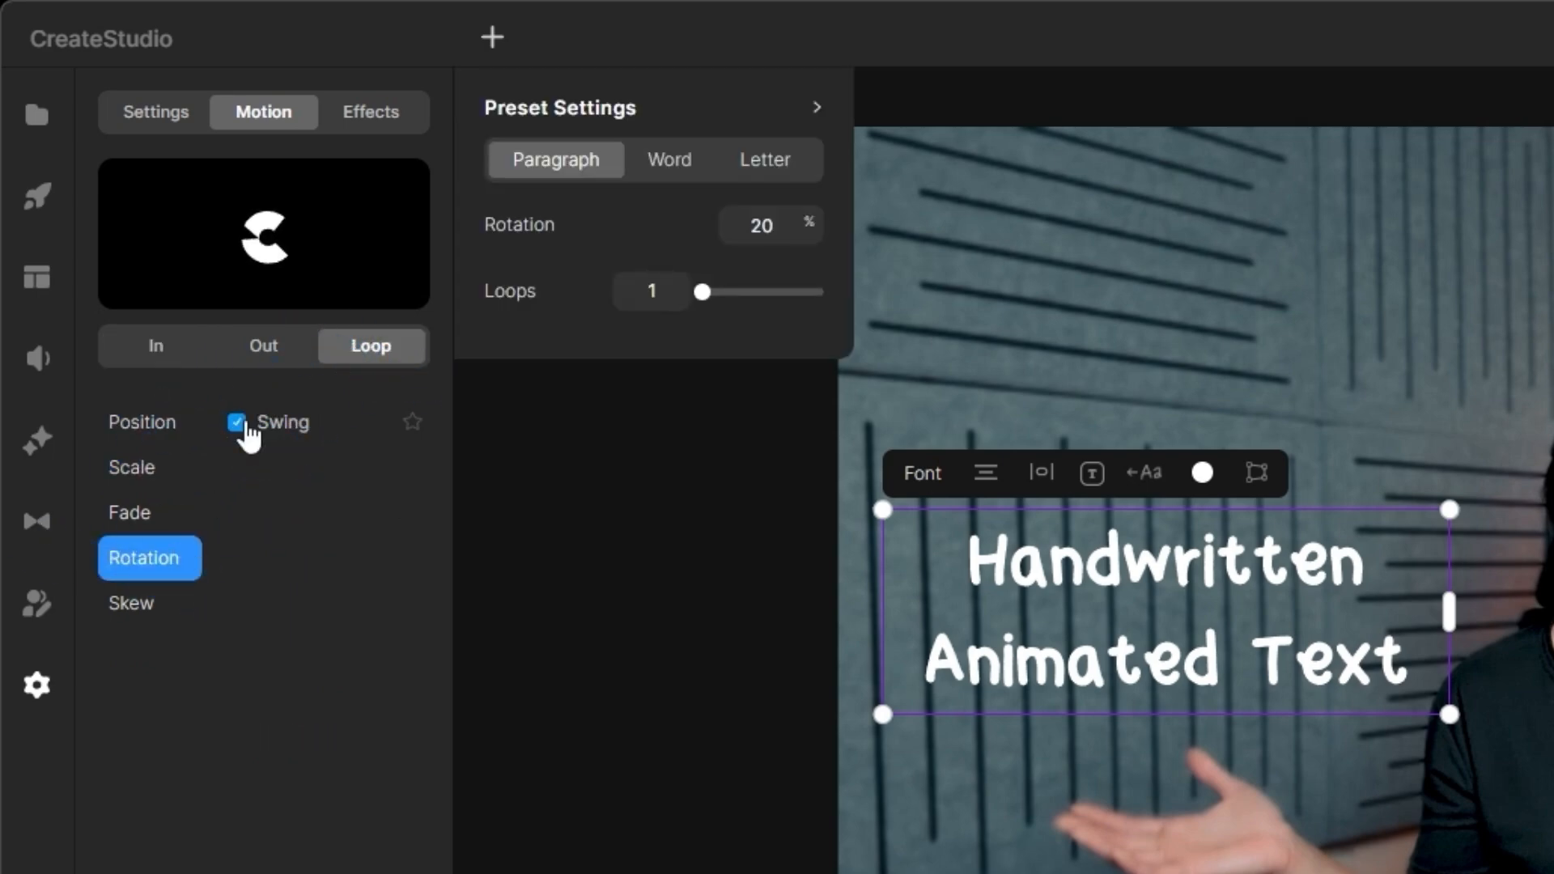
pyautogui.click(768, 161)
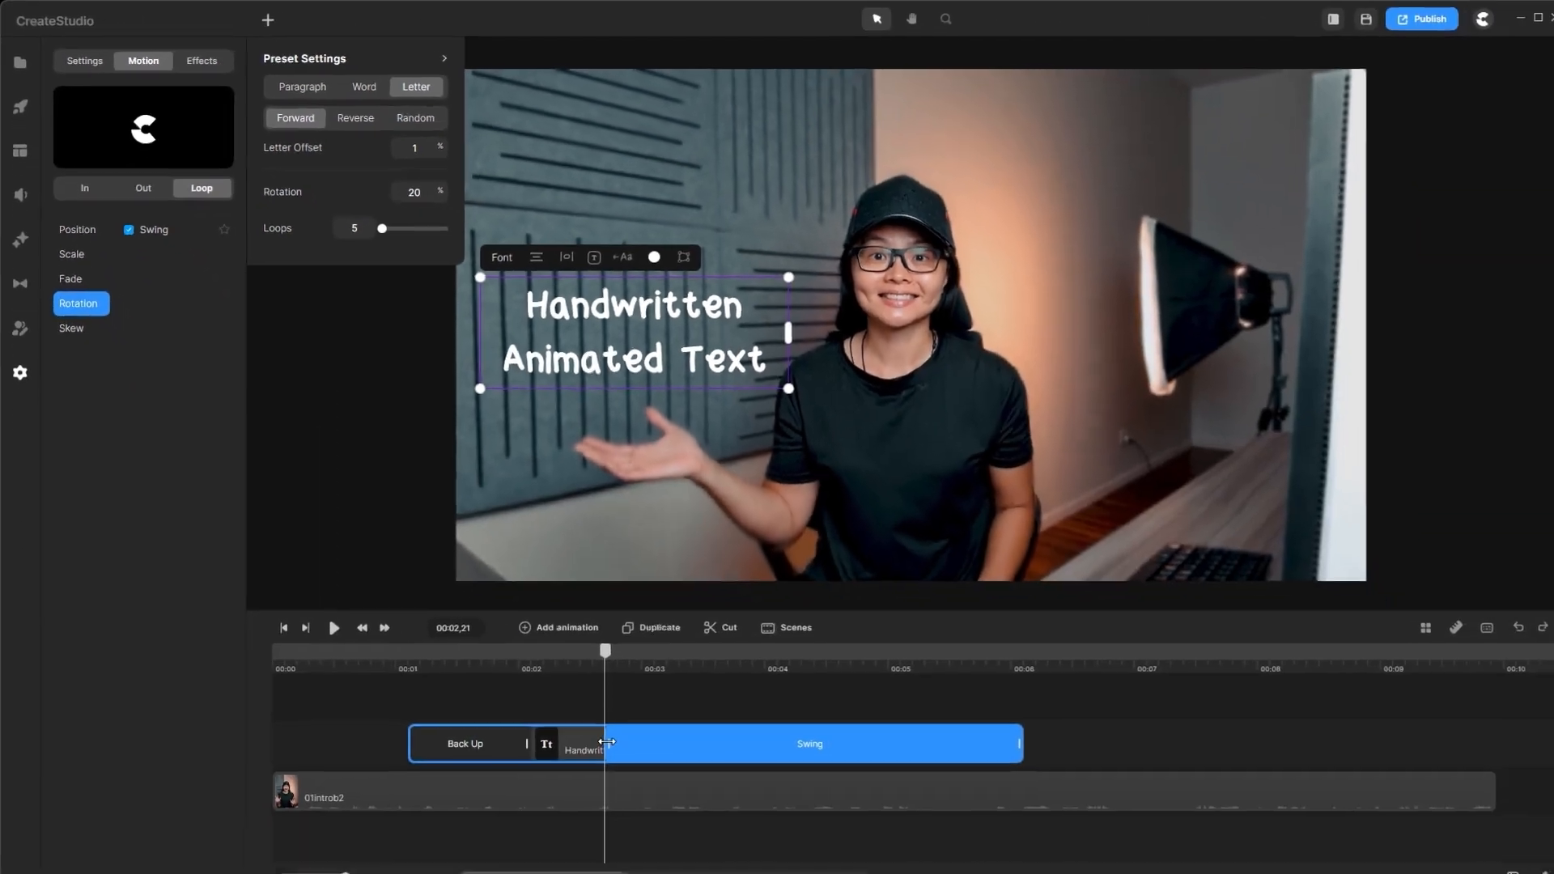
pyautogui.click(525, 727)
pyautogui.click(390, 646)
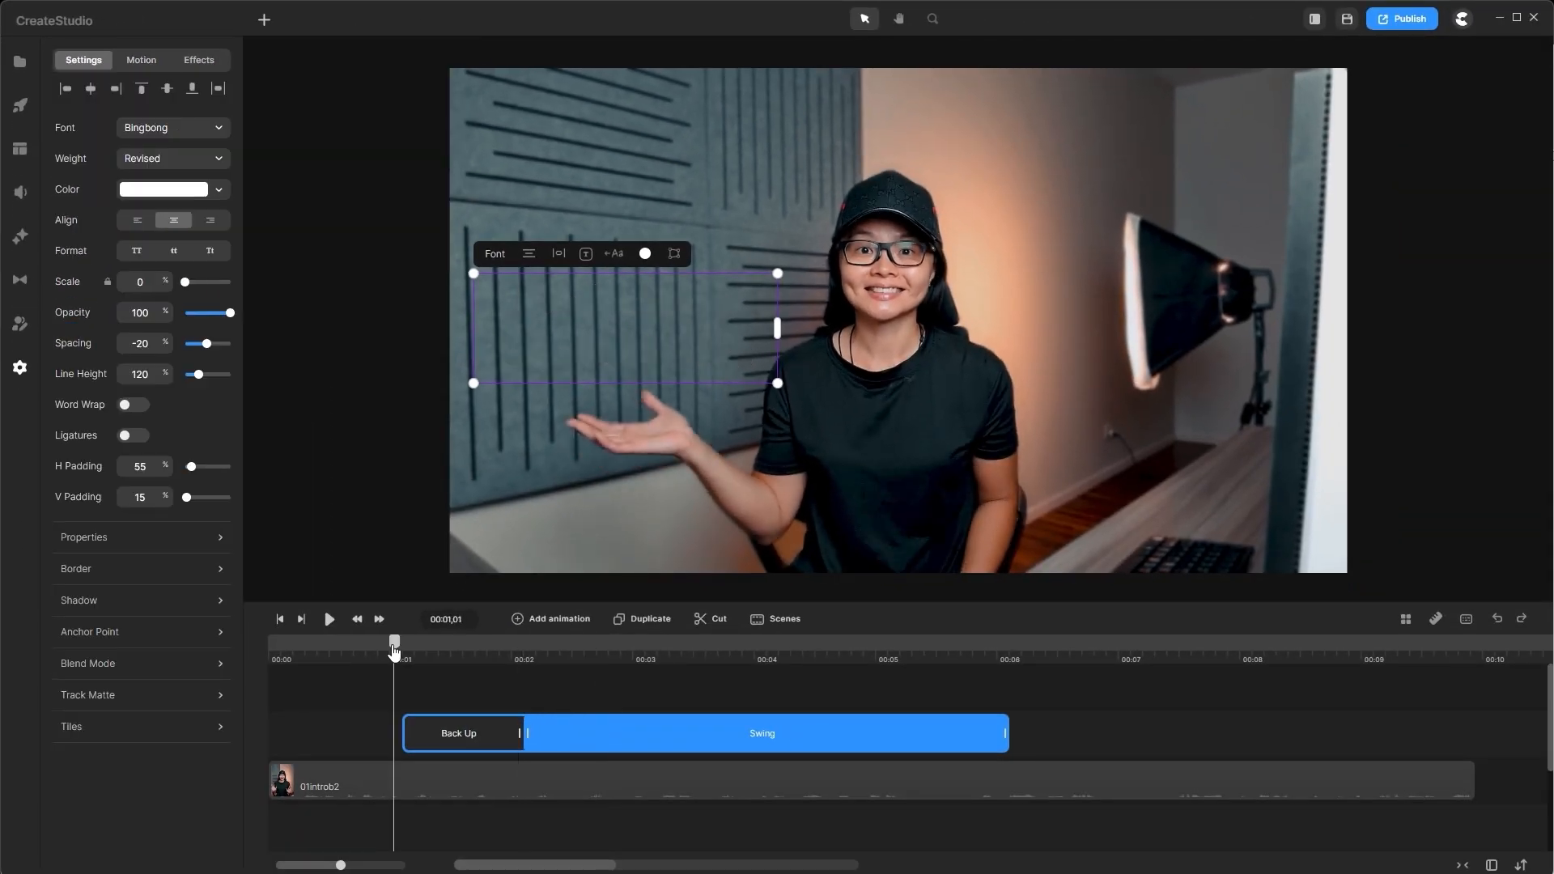
pyautogui.press('space')
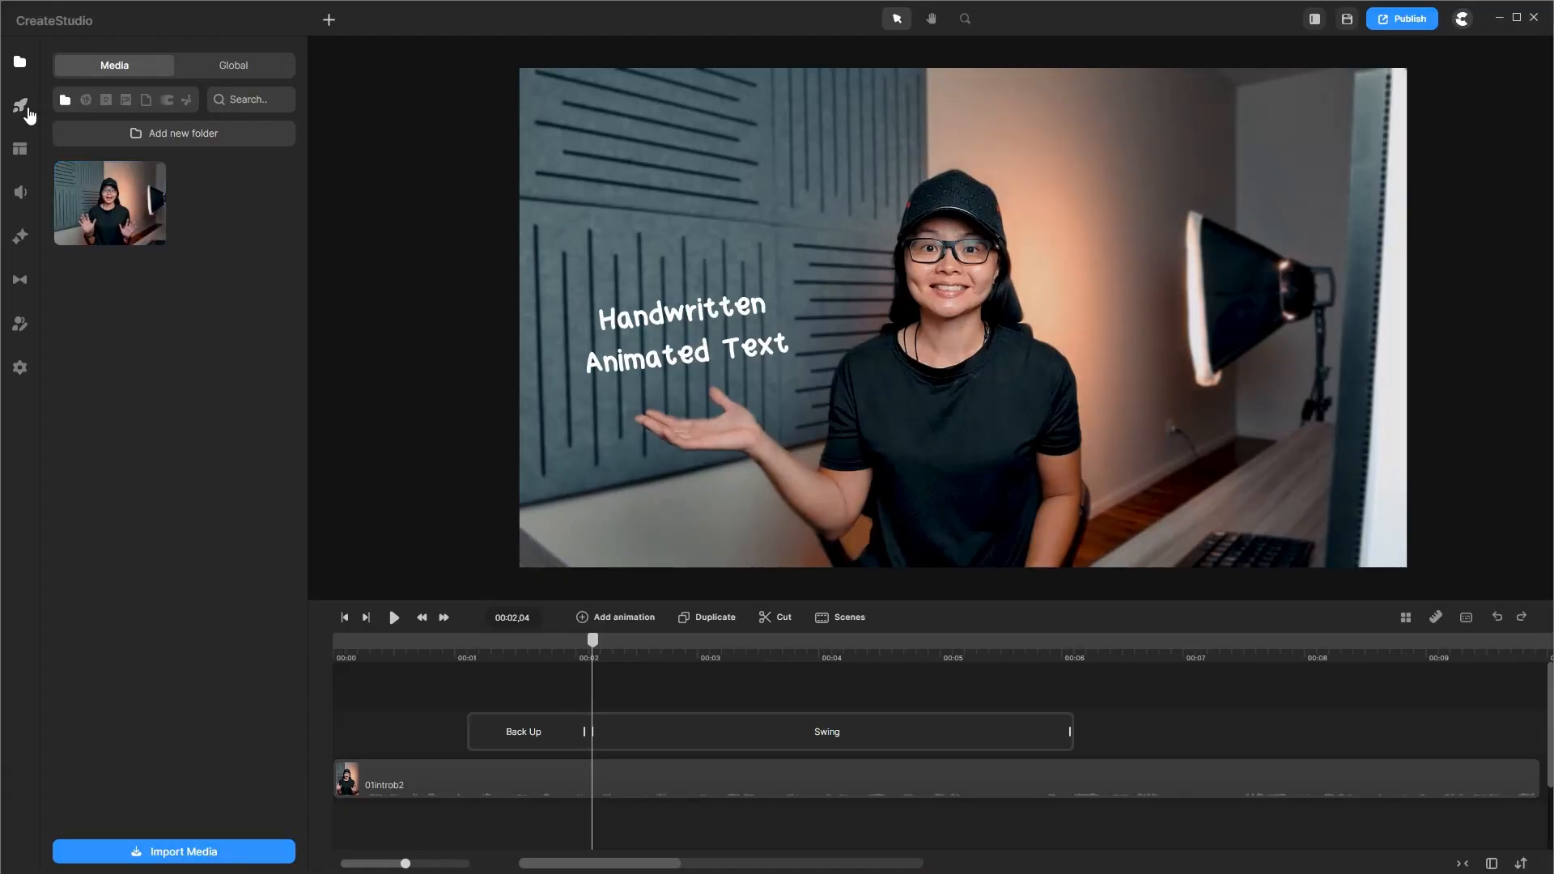
# Open the hand-drawn doodle elements library and filter it to the Effects category.
pyautogui.click(28, 113)
pyautogui.scroll(-5, 93, 154)
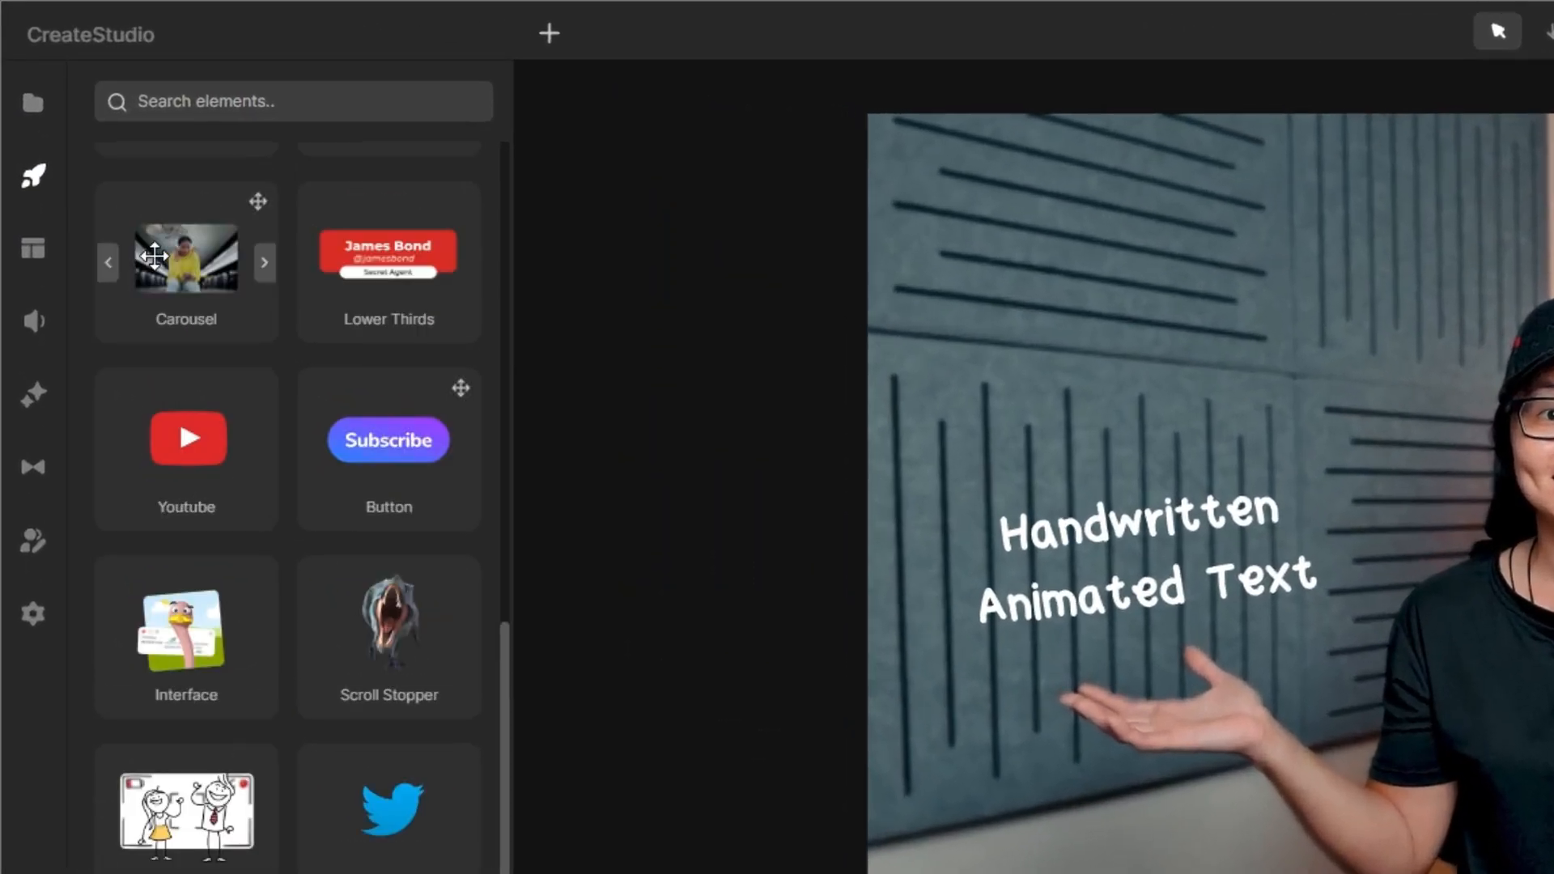
pyautogui.scroll(-3, 155, 539)
pyautogui.click(155, 541)
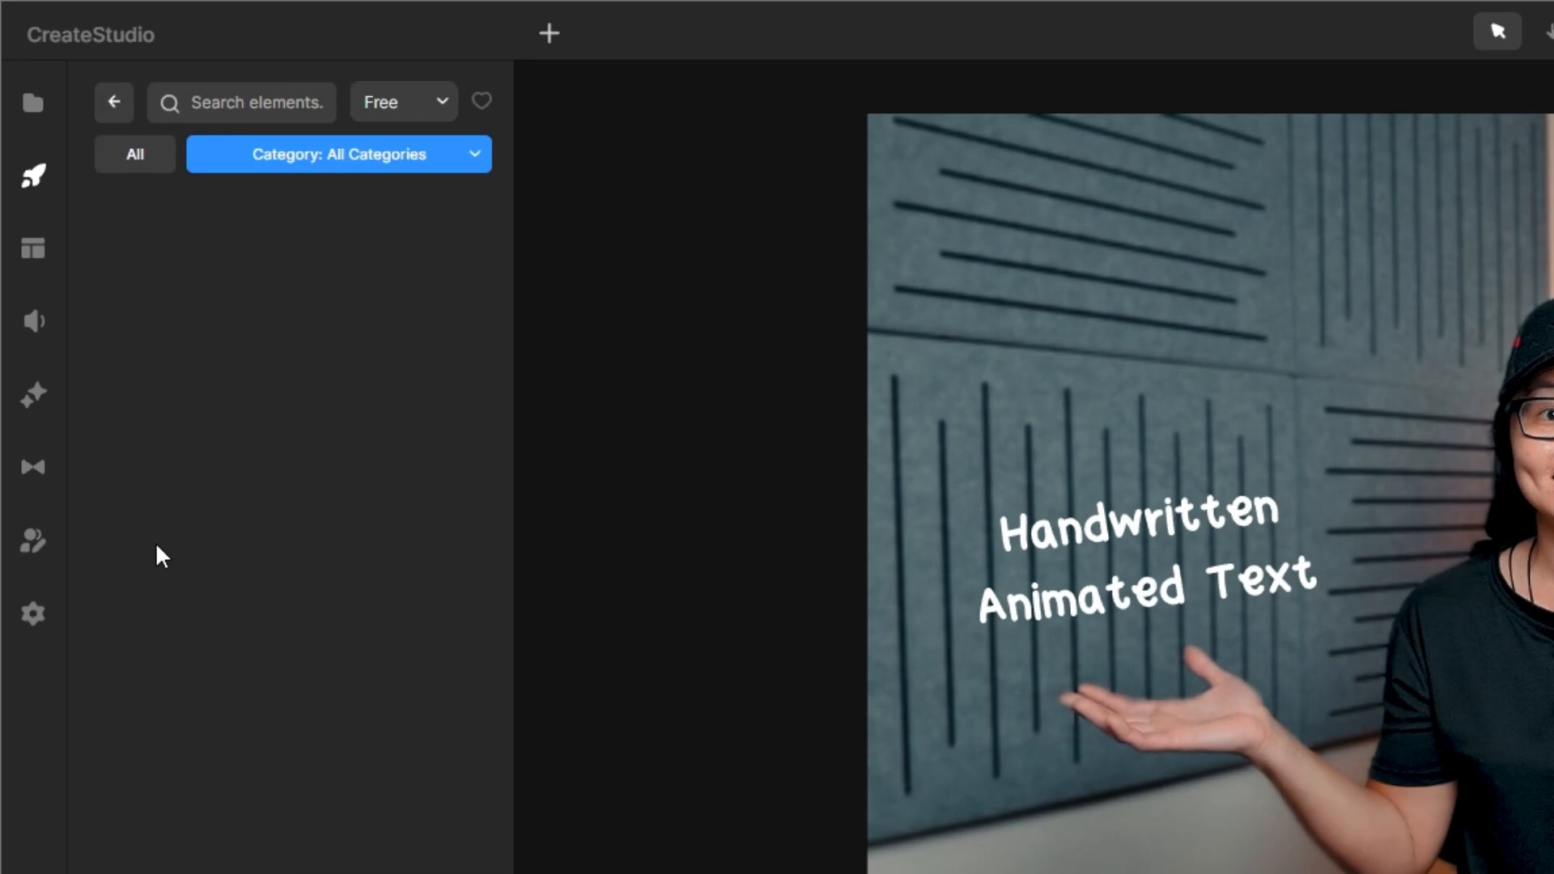
pyautogui.click(295, 159)
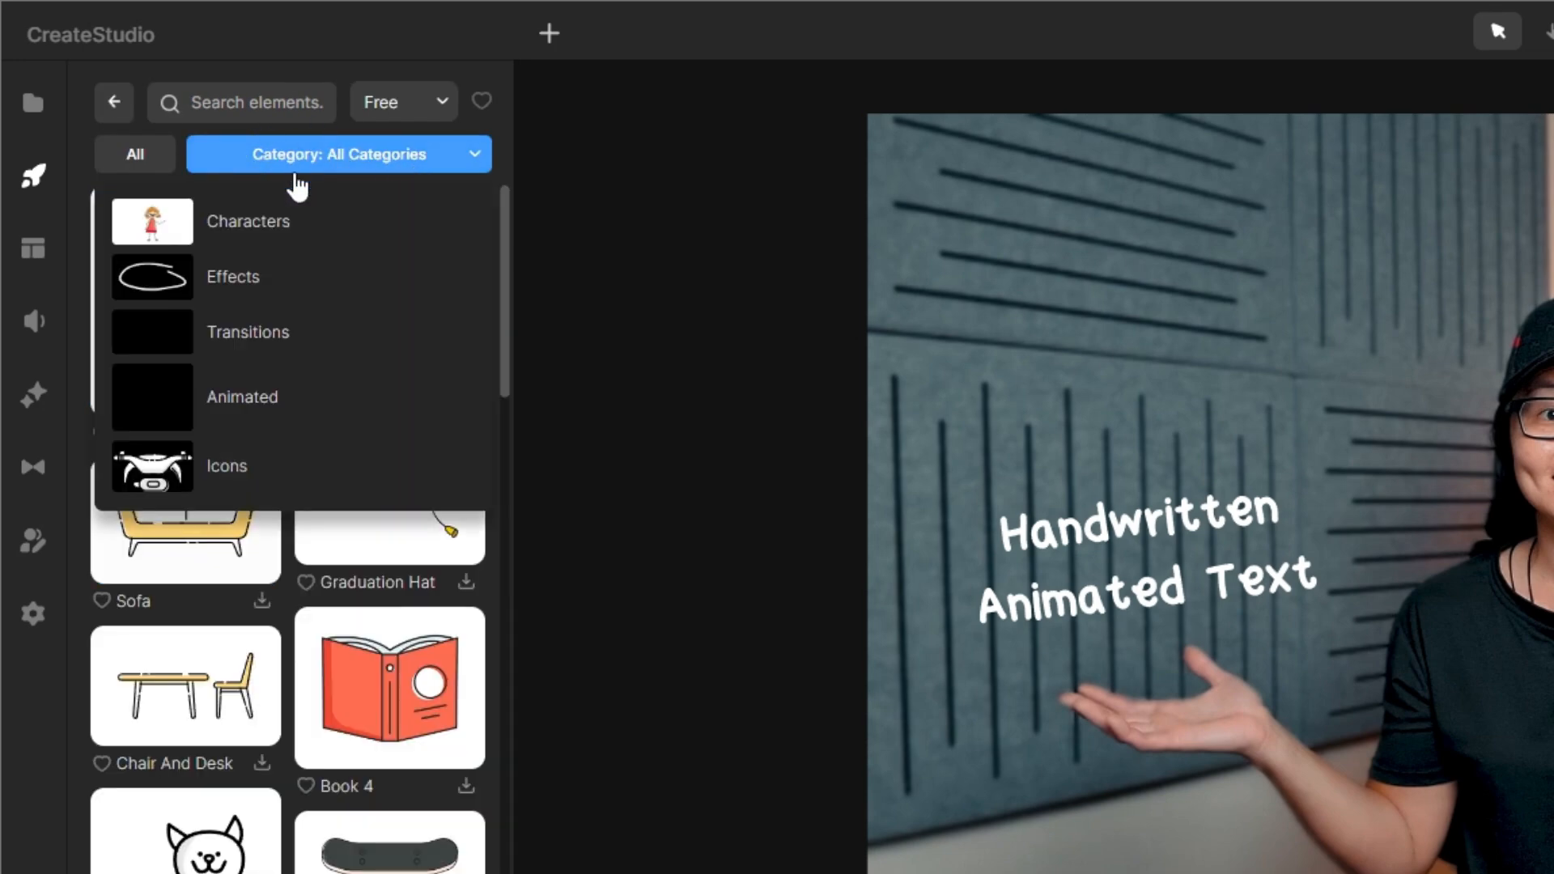
pyautogui.click(286, 279)
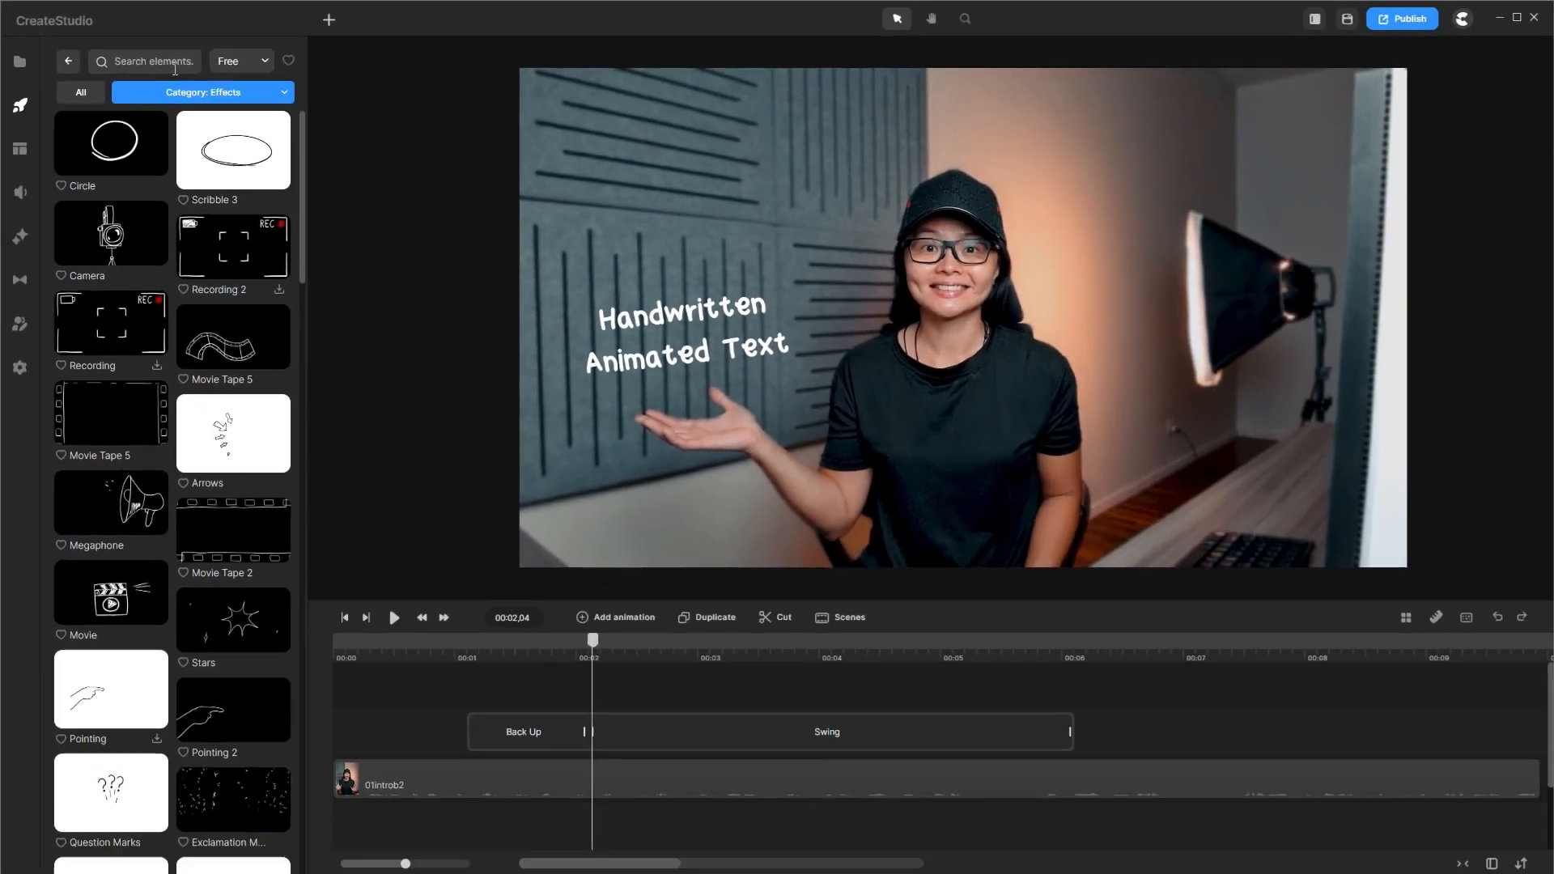
# Search the effects for "circle" and place the circle doodle on a track above the text, starting at 00:01.
pyautogui.click(176, 65)
pyautogui.write('circle')
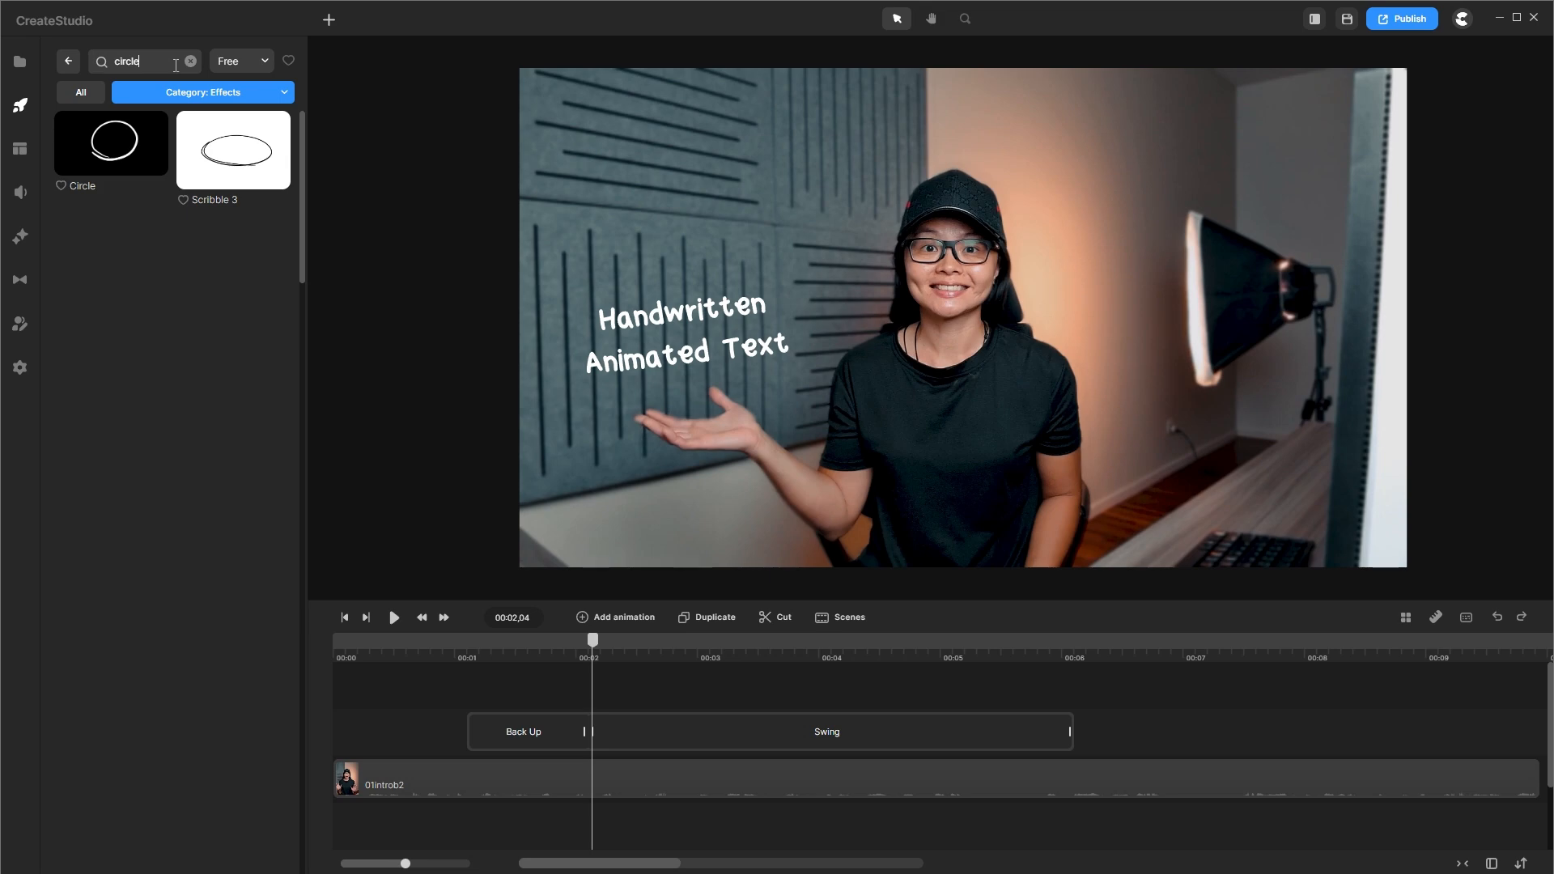
pyautogui.moveTo(613, 484); pyautogui.dragTo(534, 743)
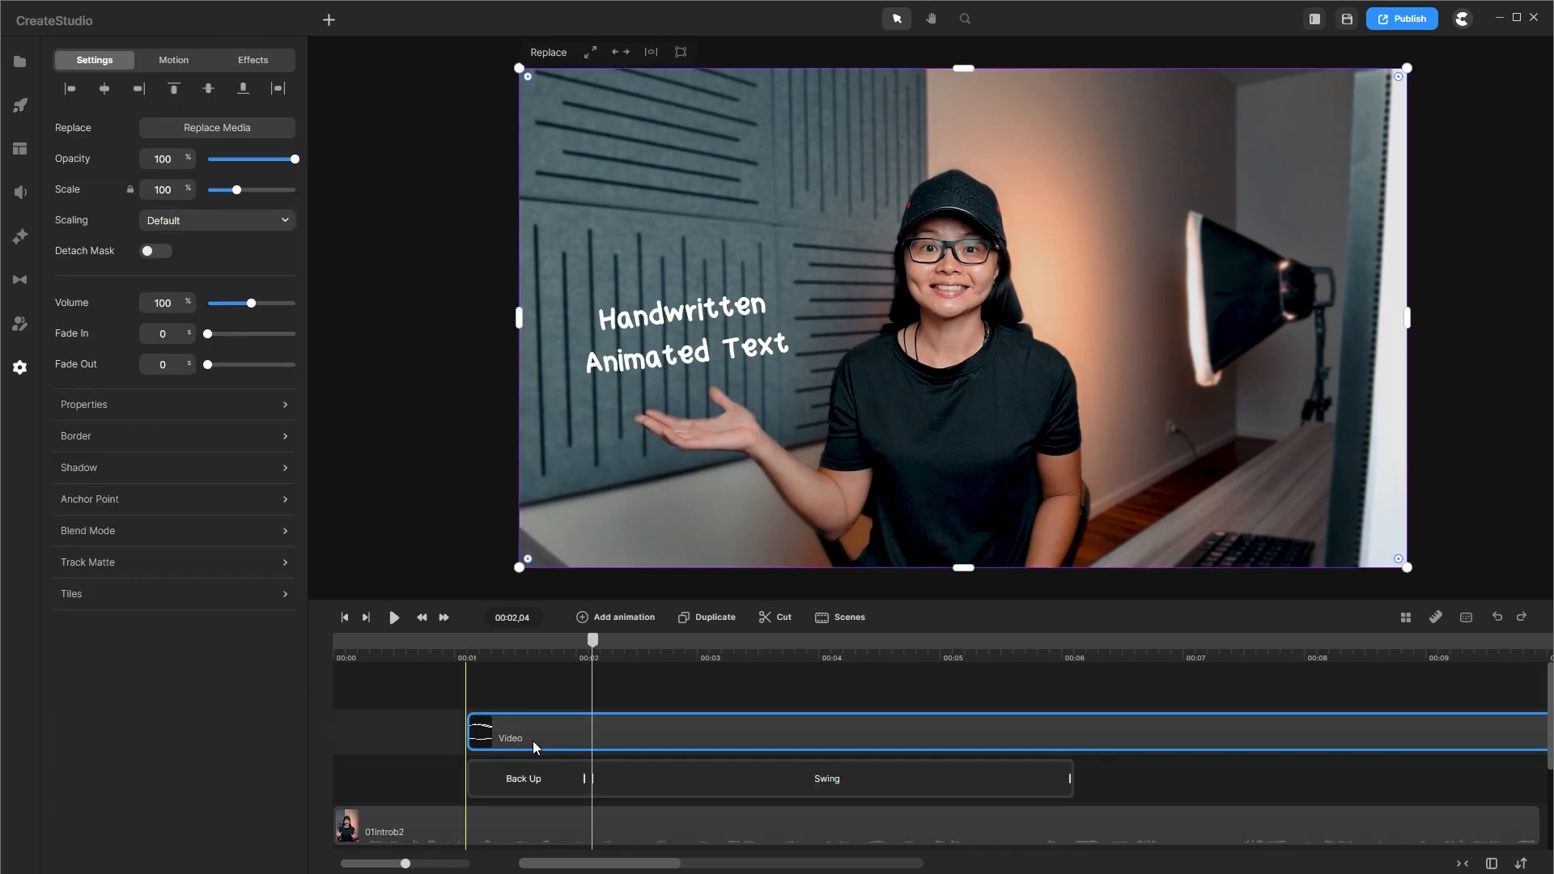
# Shrink, stretch, rotate and position the circle doodle so it surrounds the handwritten text.
pyautogui.moveTo(1406, 567); pyautogui.dragTo(910, 288)
pyautogui.moveTo(720, 180); pyautogui.dragTo(714, 331)
pyautogui.moveTo(906, 216)
pyautogui.mouseDown()
pyautogui.moveTo(869, 168)
pyautogui.moveTo(877, 178)
pyautogui.mouseUp()
pyautogui.moveTo(683, 223); pyautogui.dragTo(670, 157)
pyautogui.moveTo(701, 239); pyautogui.dragTo(694, 272)
# Search the effects for "arrow" and place Arrow 7 on a track above the circle doodle, starting at 00:01.
pyautogui.click(22, 106)
pyautogui.doubleClick(132, 64)
pyautogui.write('arrow')
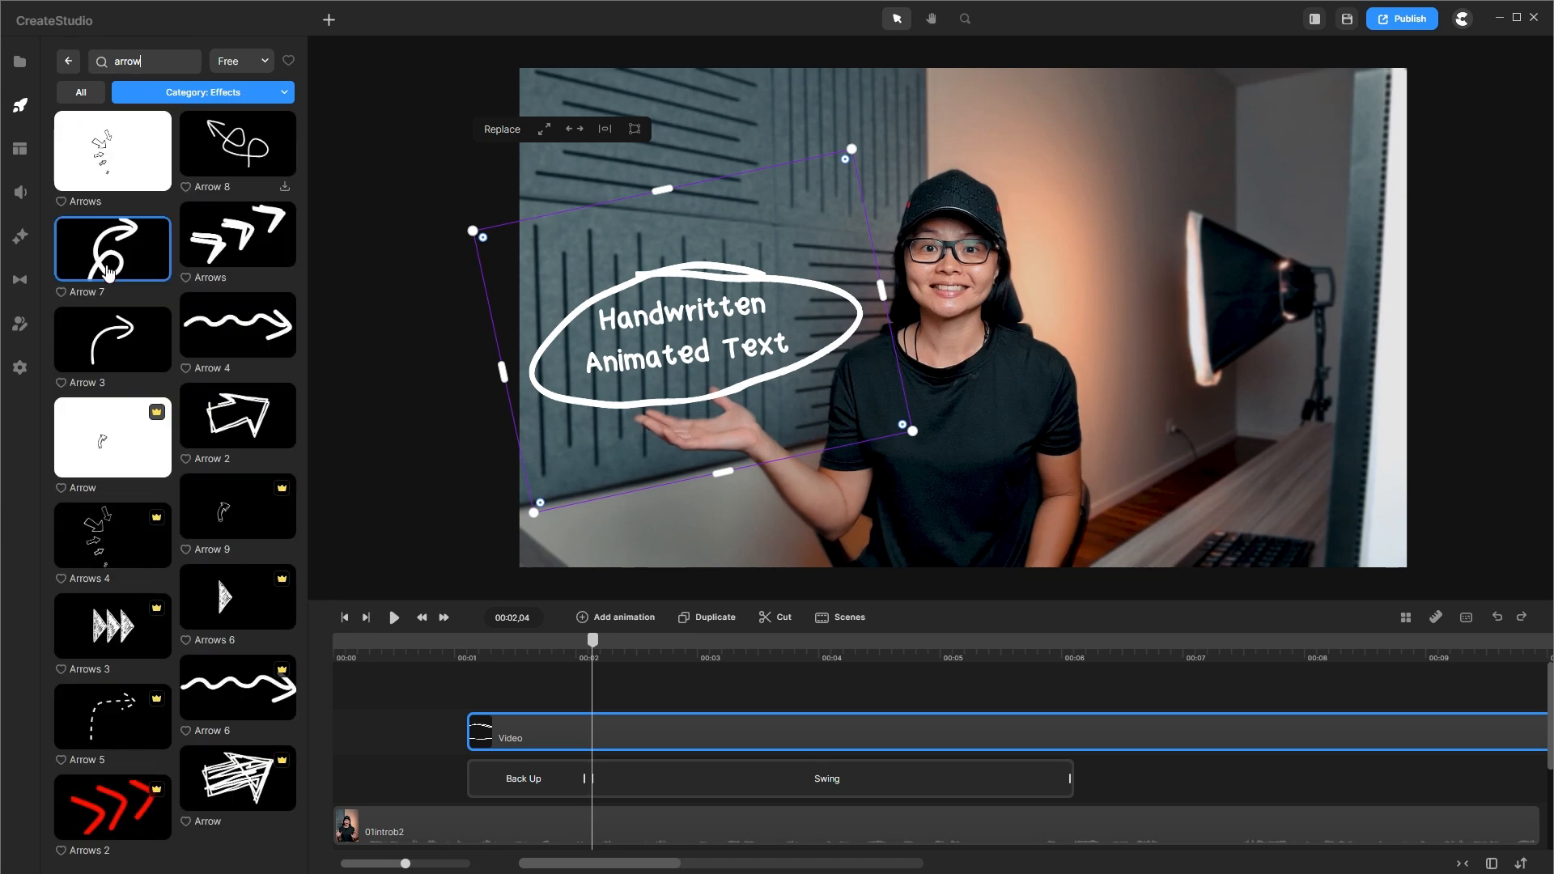
pyautogui.moveTo(86, 248); pyautogui.dragTo(630, 731)
# Scale the arrow doodle to 23%, angle it below the circle so it points at the text, and play the video from the start.
pyautogui.moveTo(1404, 69); pyautogui.dragTo(469, 403)
pyautogui.moveTo(644, 518); pyautogui.dragTo(805, 452)
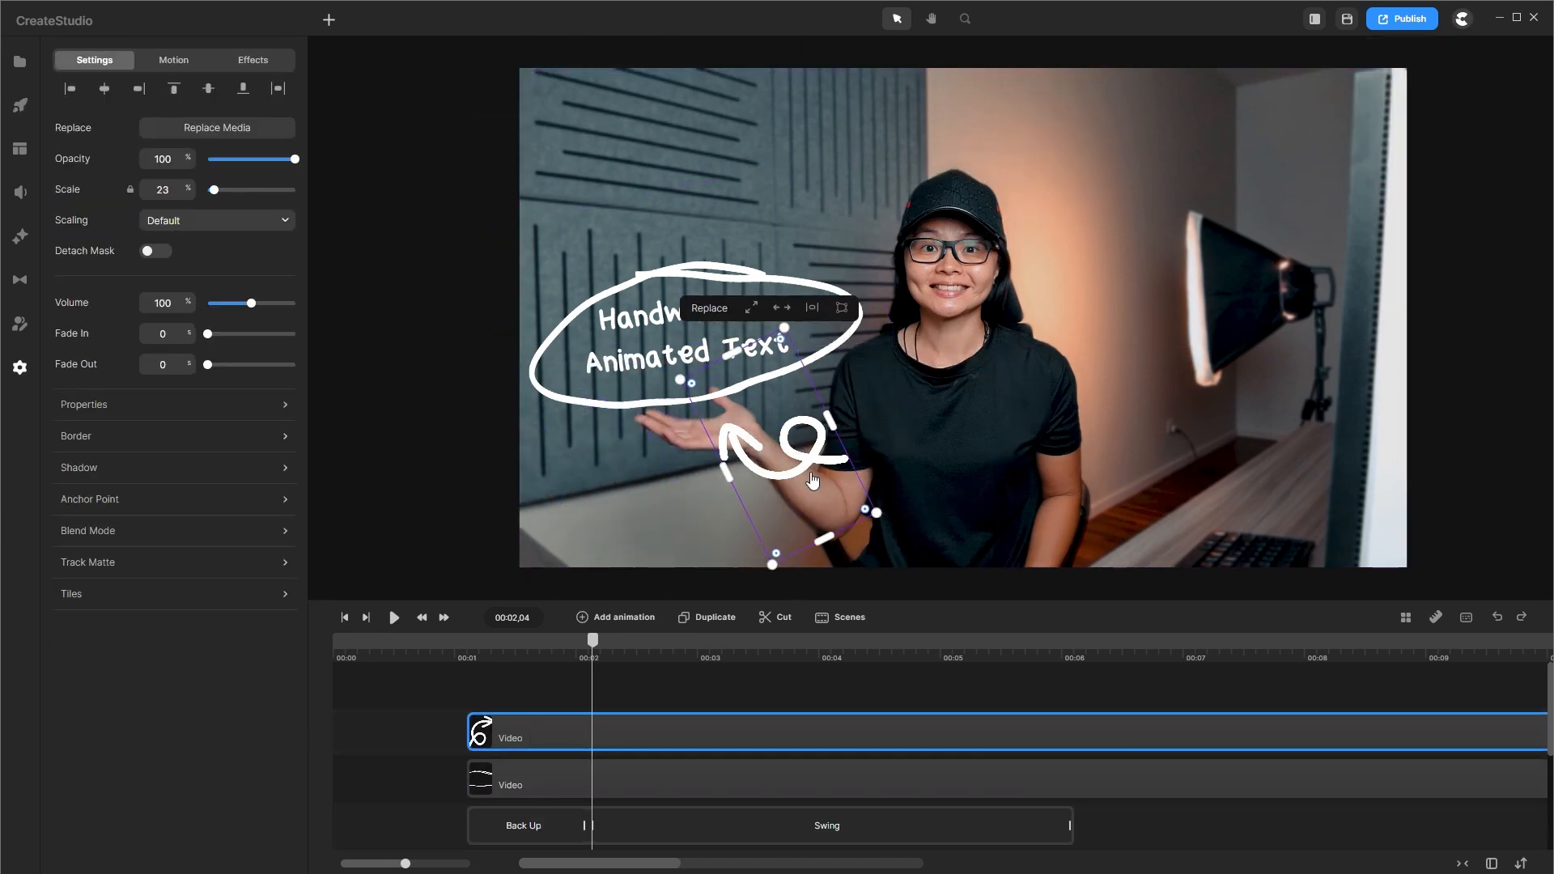
pyautogui.click(347, 620)
pyautogui.click(394, 617)
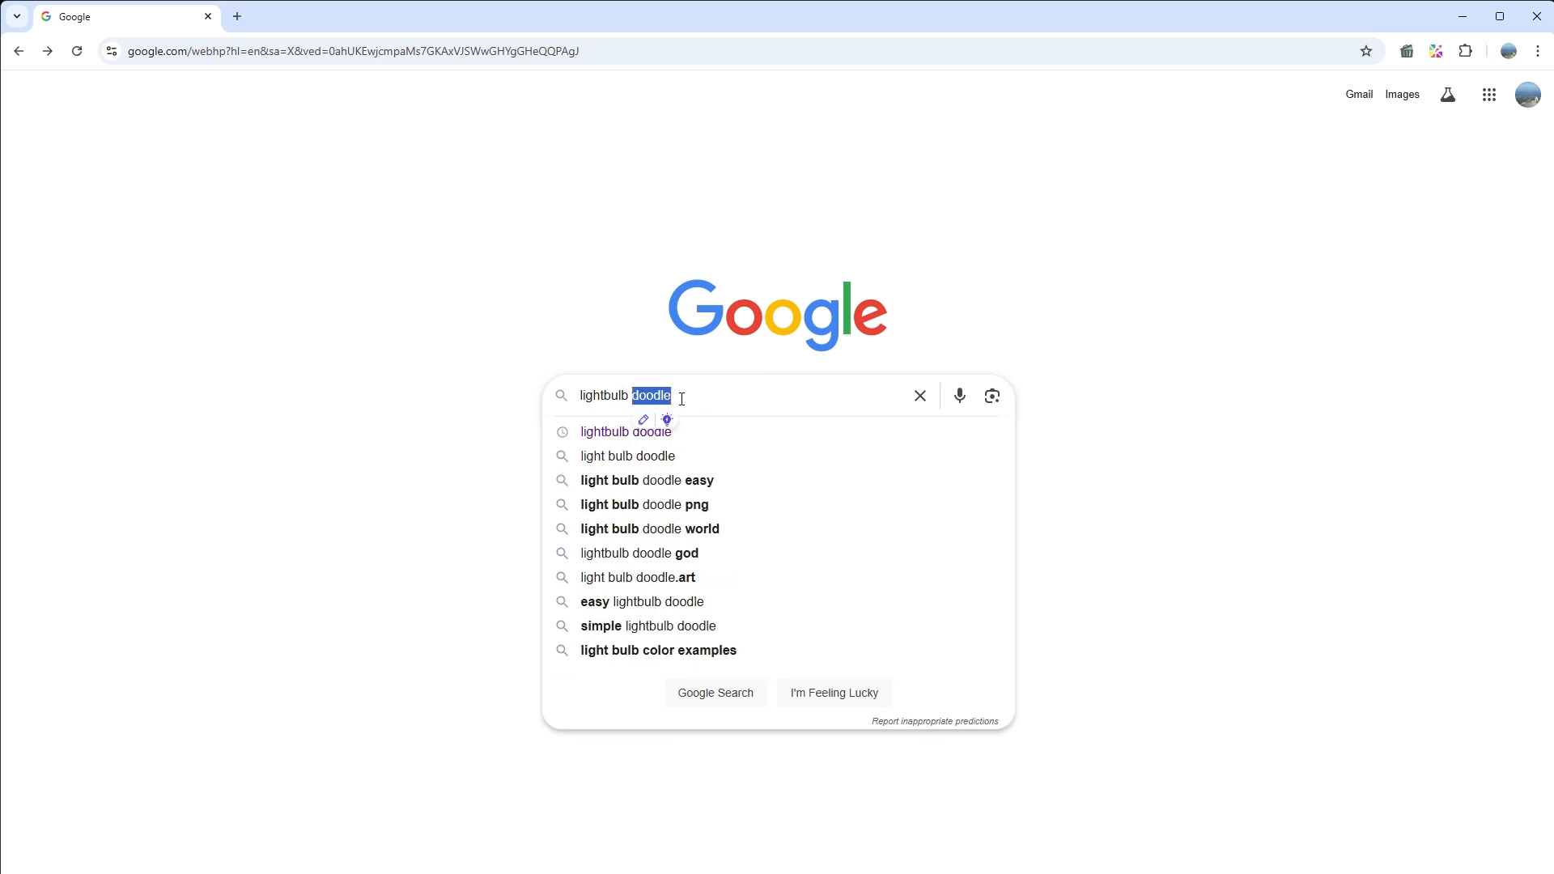
# Search Google Images for "lightbulb doodle" and filter the results to Creative Commons licenses.
pyautogui.press('Return')
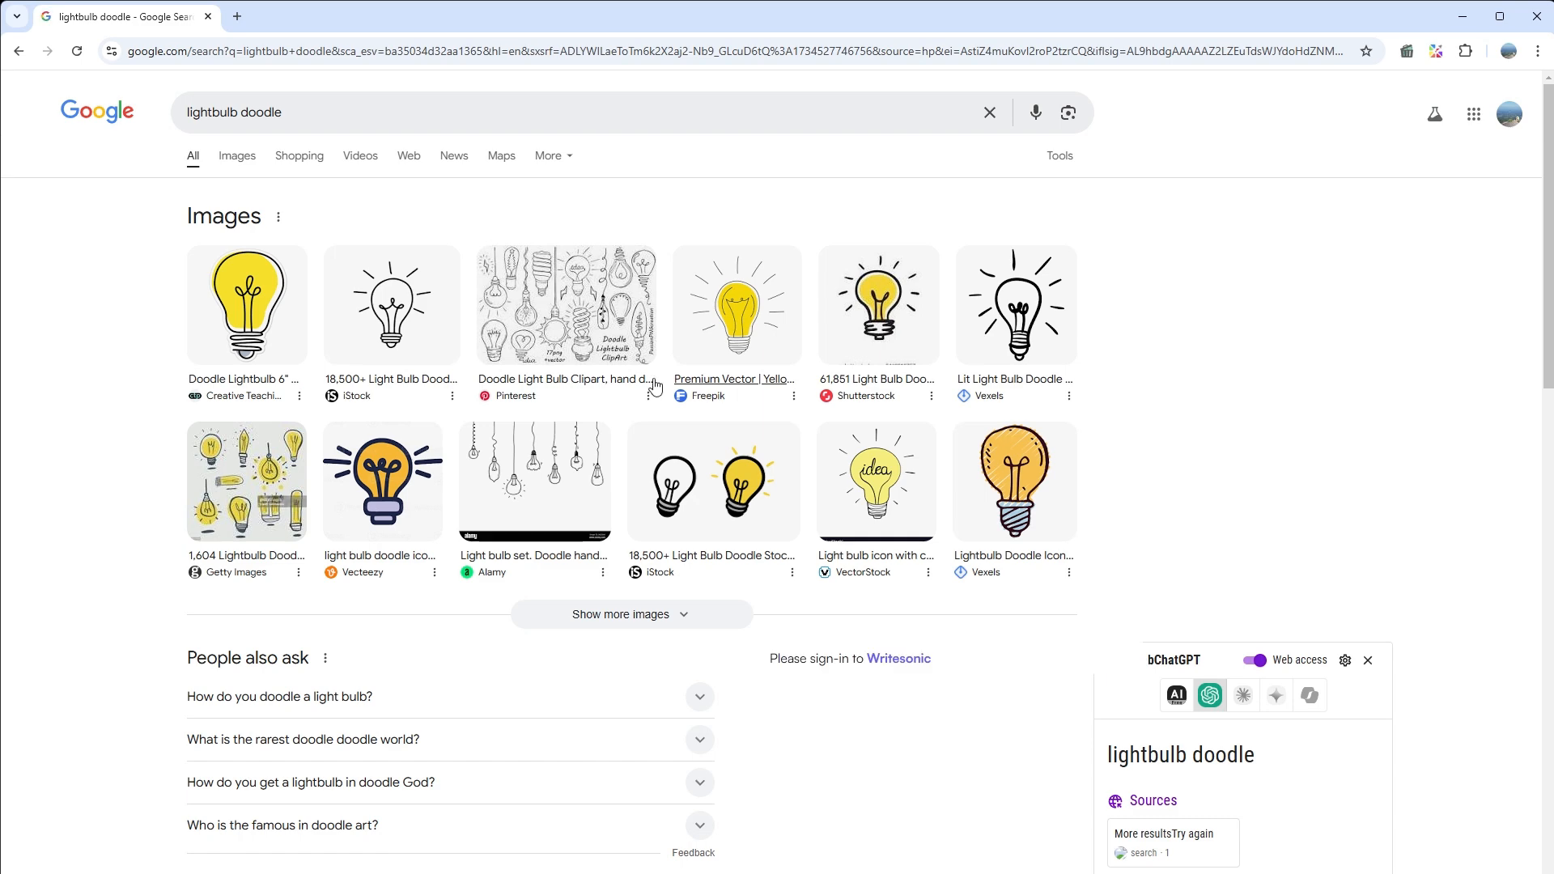
pyautogui.click(238, 156)
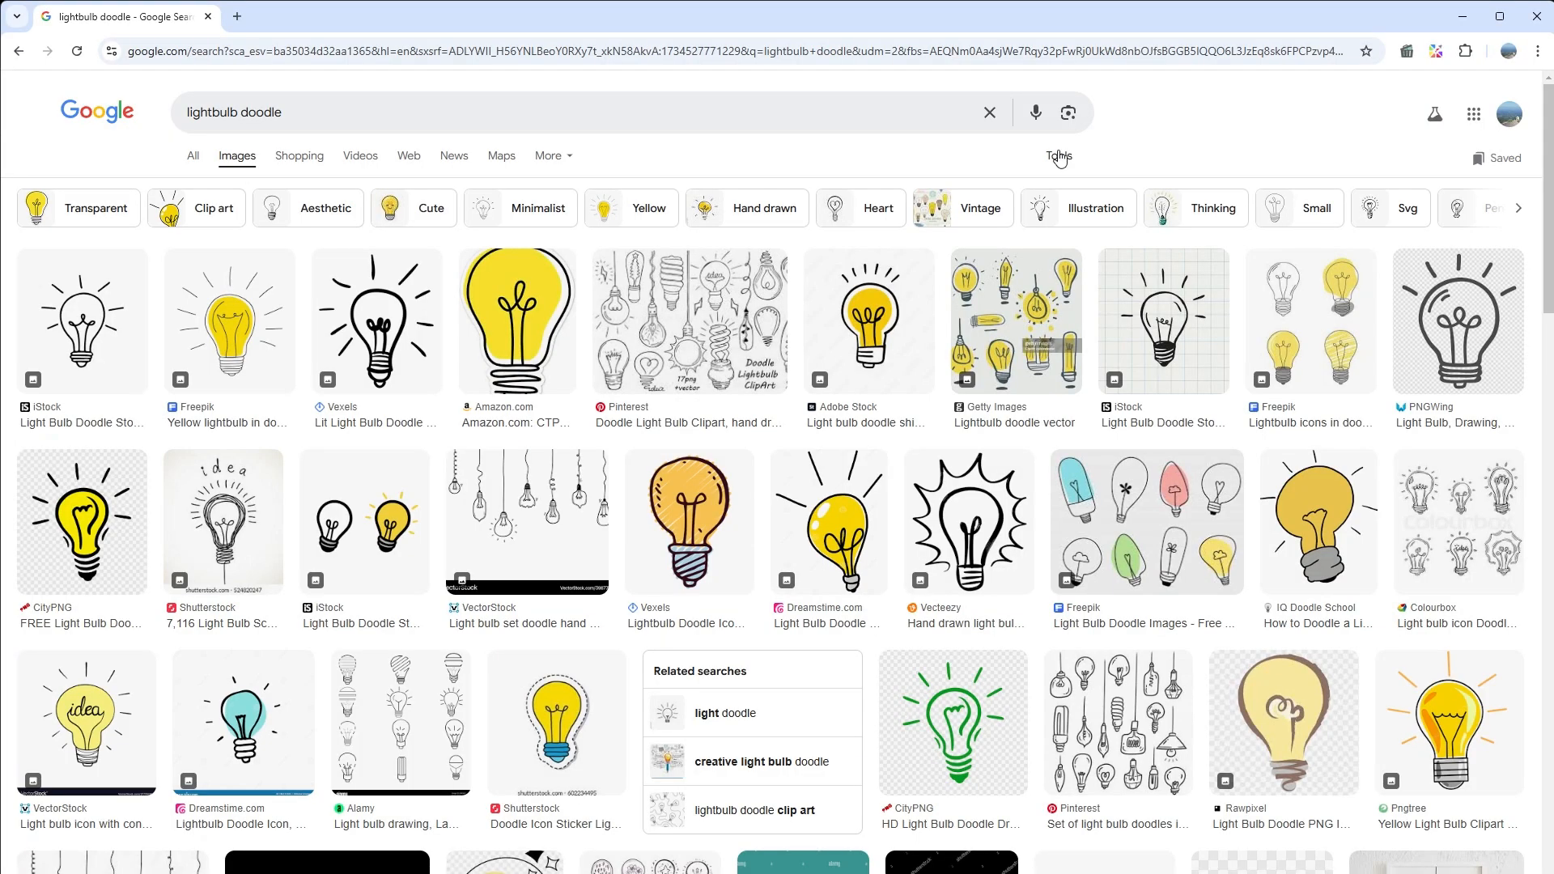
pyautogui.click(1060, 158)
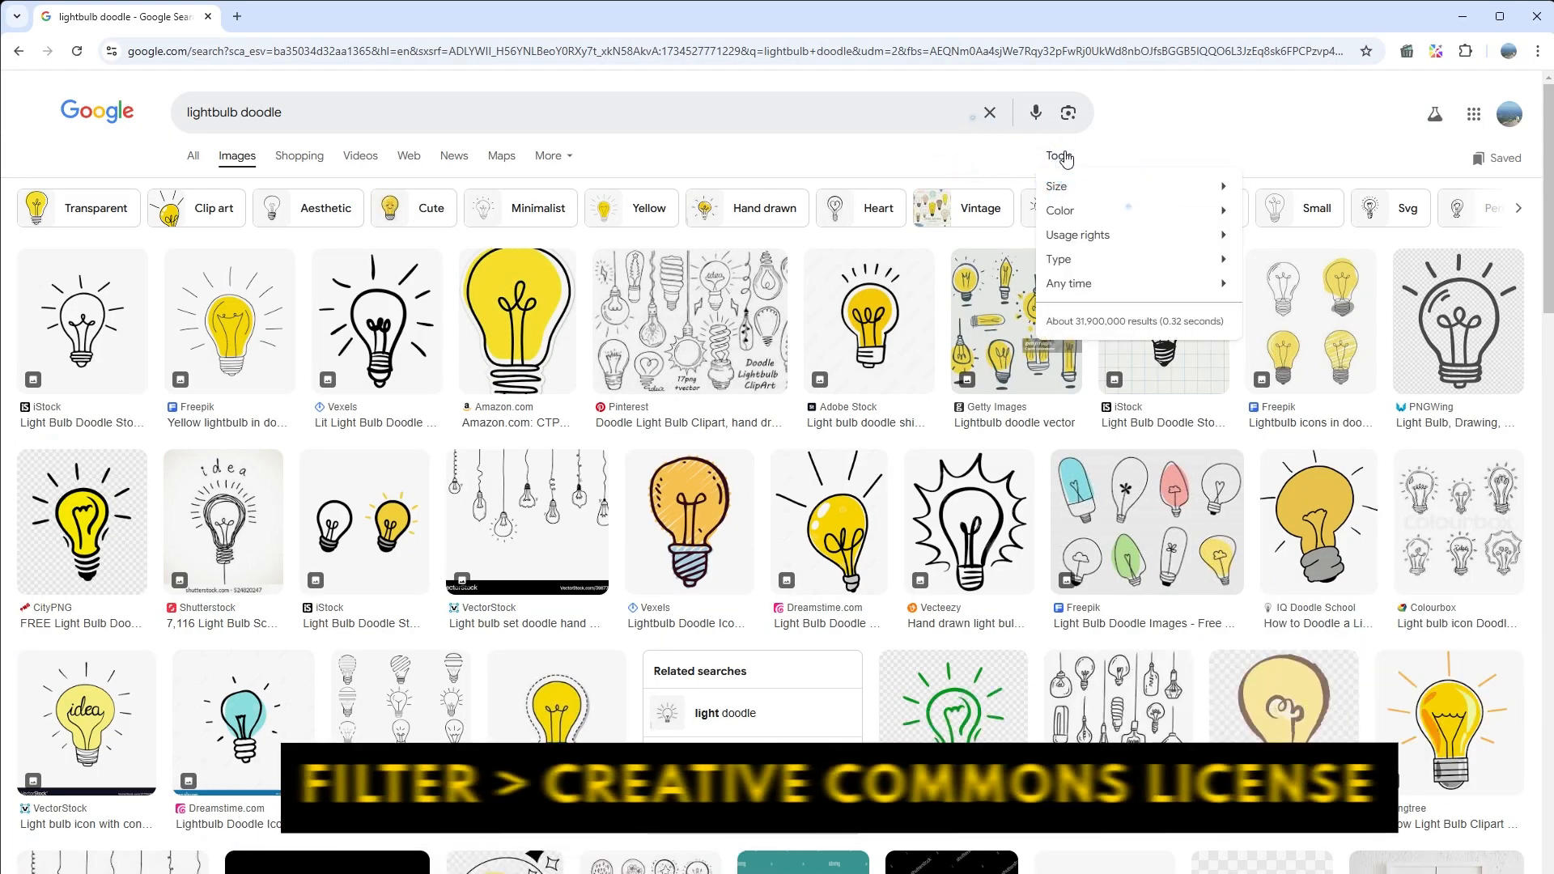
pyautogui.moveTo(1165, 242)
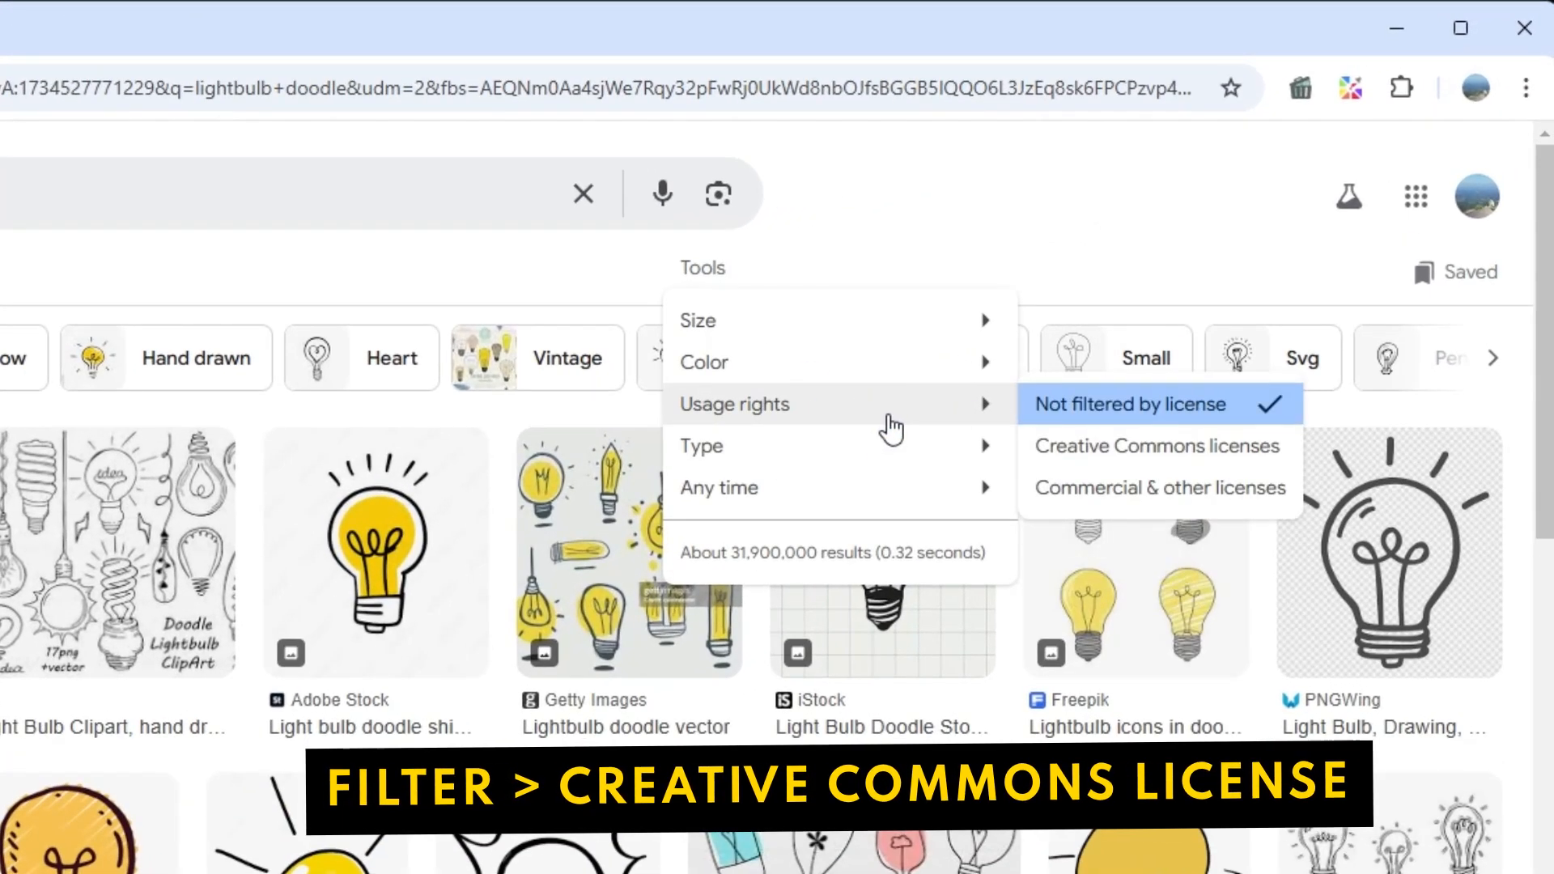
pyautogui.click(1241, 465)
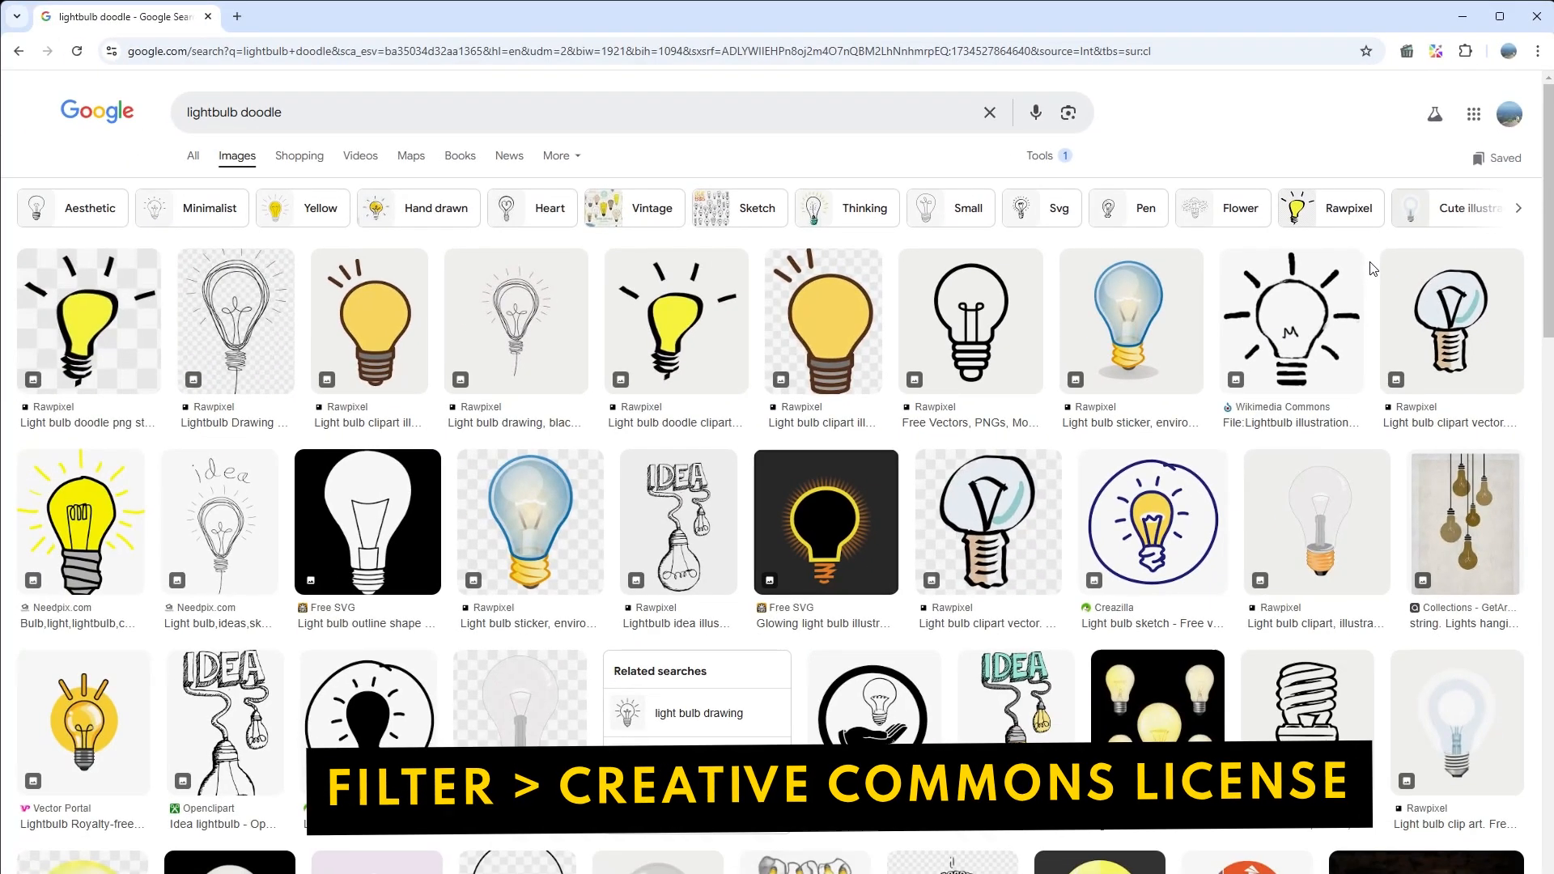
# Open the source page of Vector Portal's yellow lightbulb image and copy the lightbulb illustration.
pyautogui.click(108, 704)
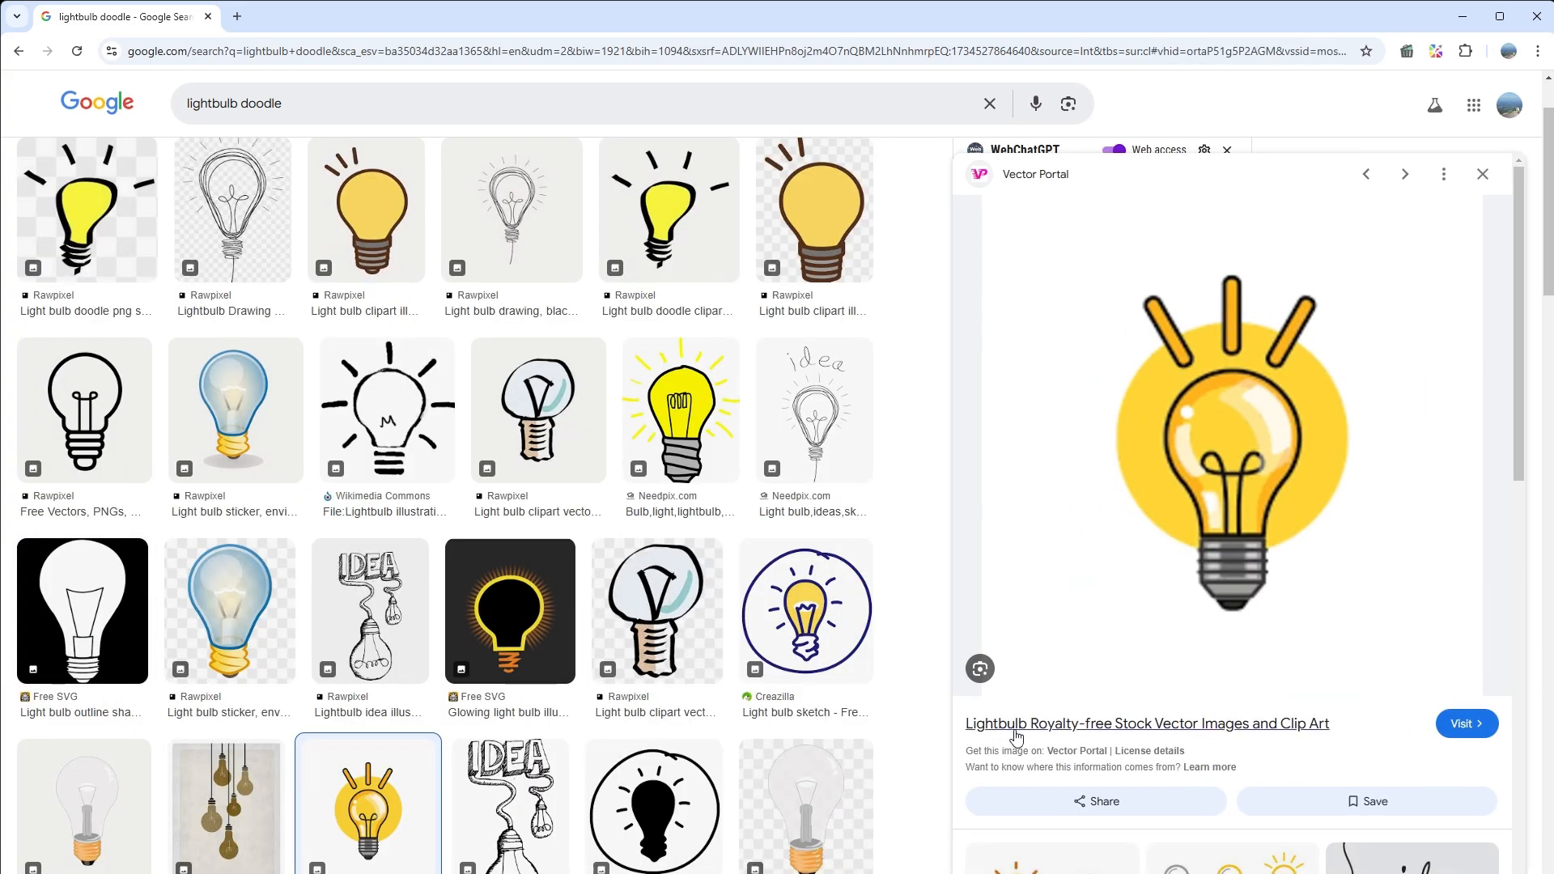
pyautogui.click(1449, 727)
pyautogui.scroll(-6, 944, 586)
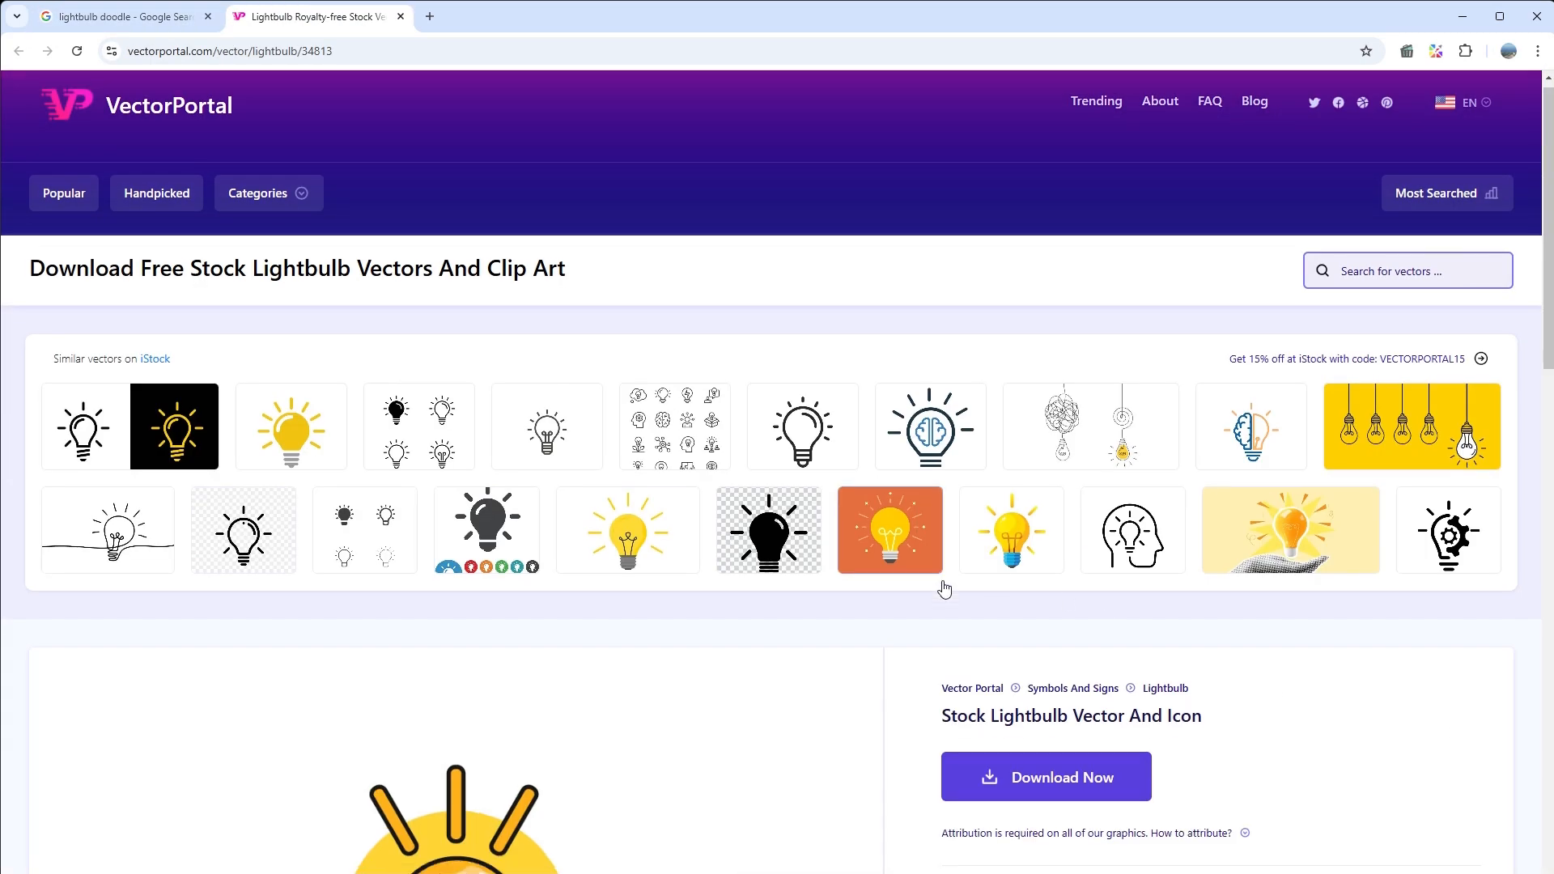
pyautogui.scroll(1, 944, 586)
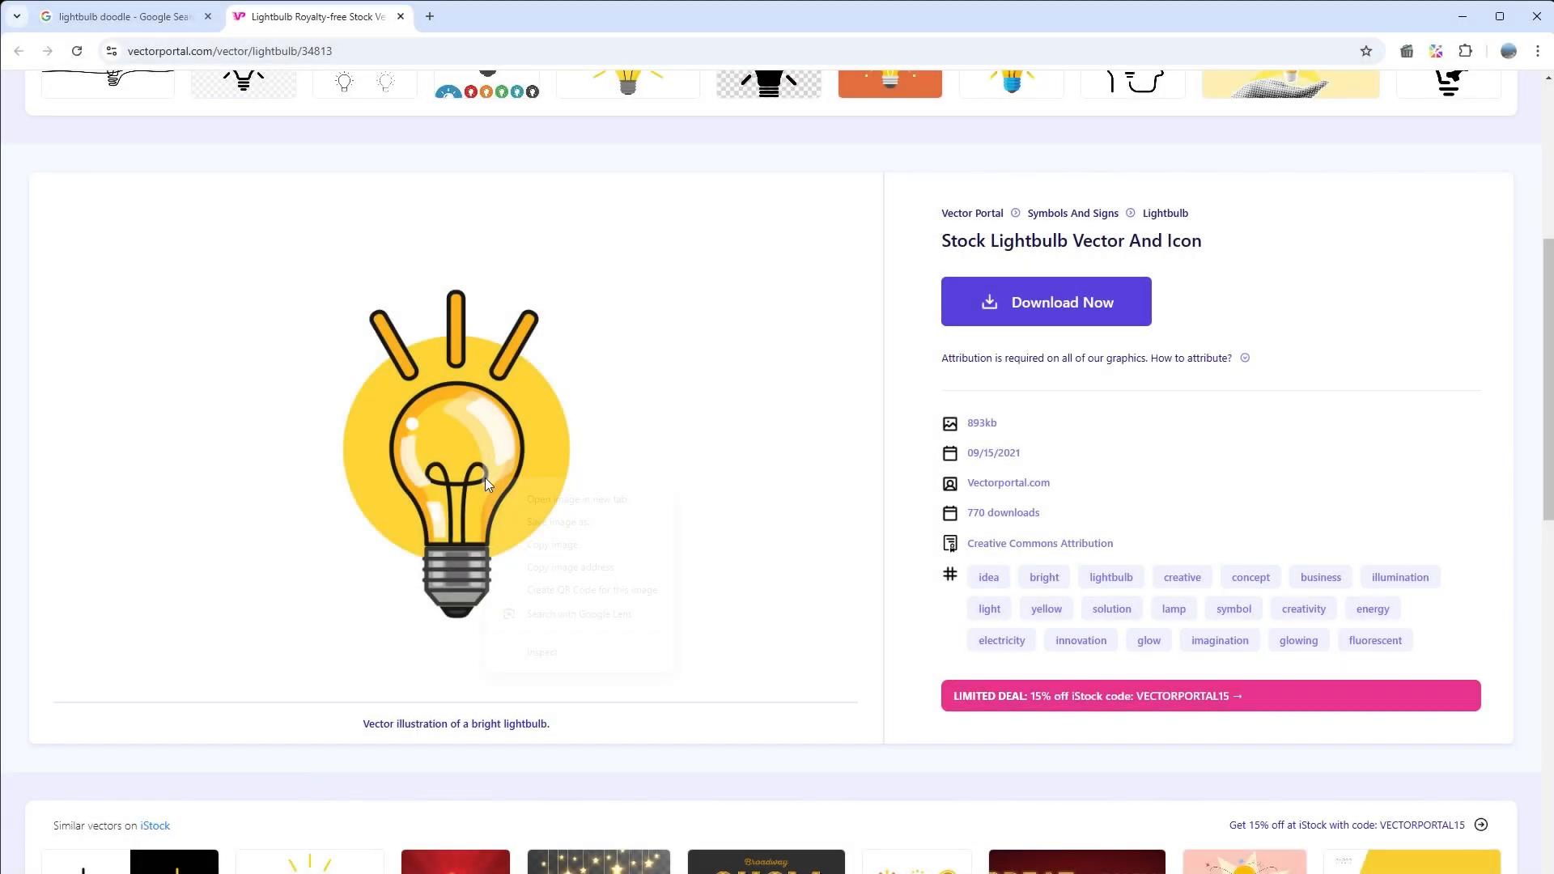
pyautogui.rightClick(486, 480)
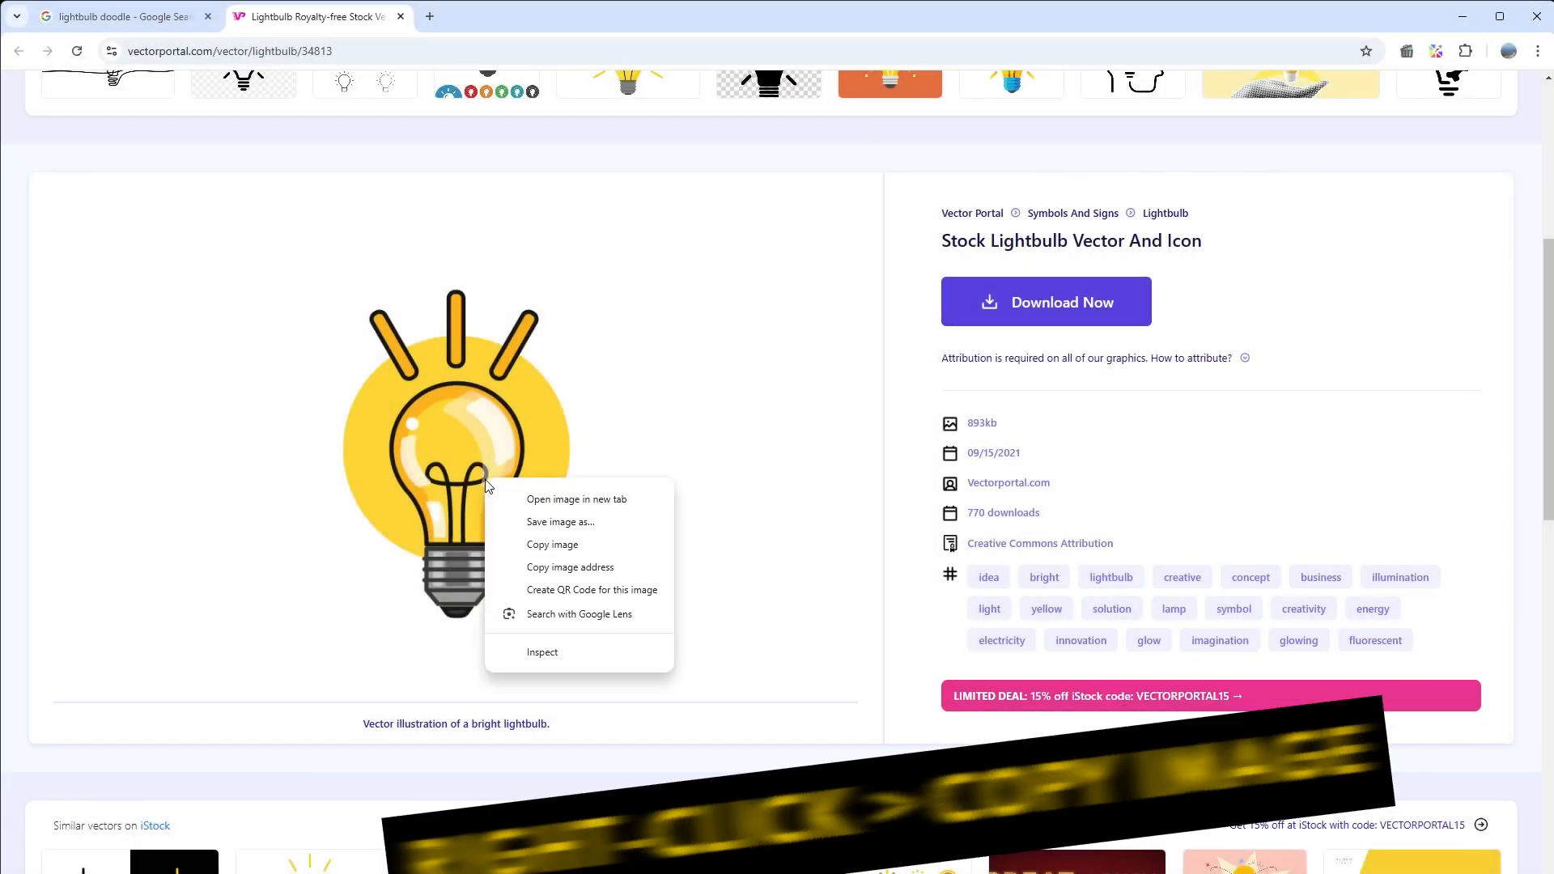
pyautogui.click(521, 544)
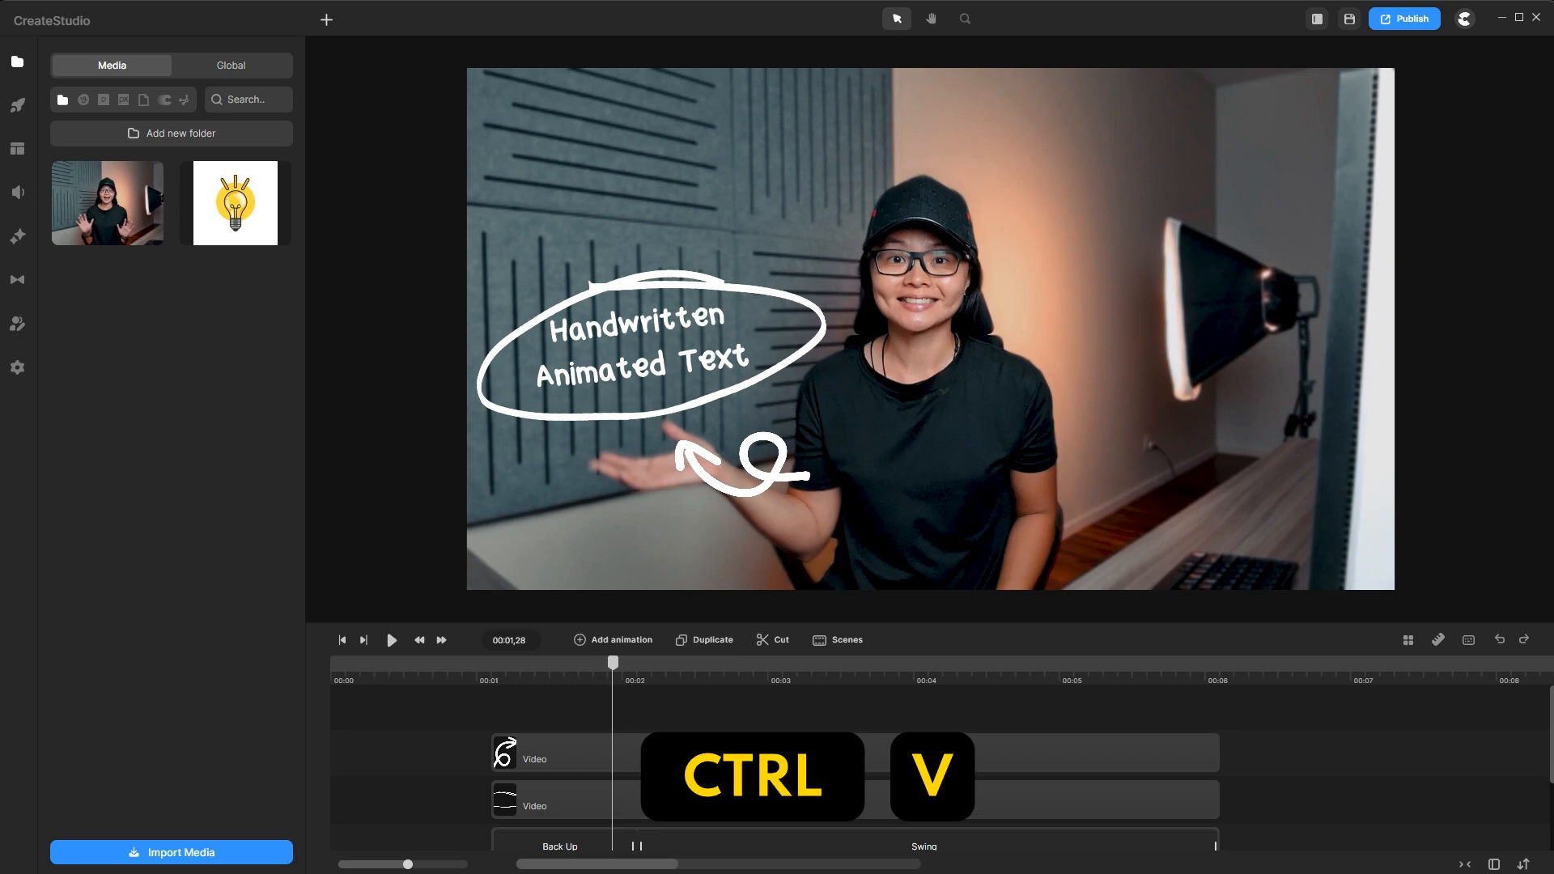
# Switch to CreateStudio, paste the lightbulb image, place it on the canvas at 00:01,28 and scale it to 128% beside the presenter.
pyautogui.moveTo(245, 223); pyautogui.dragTo(1107, 396)
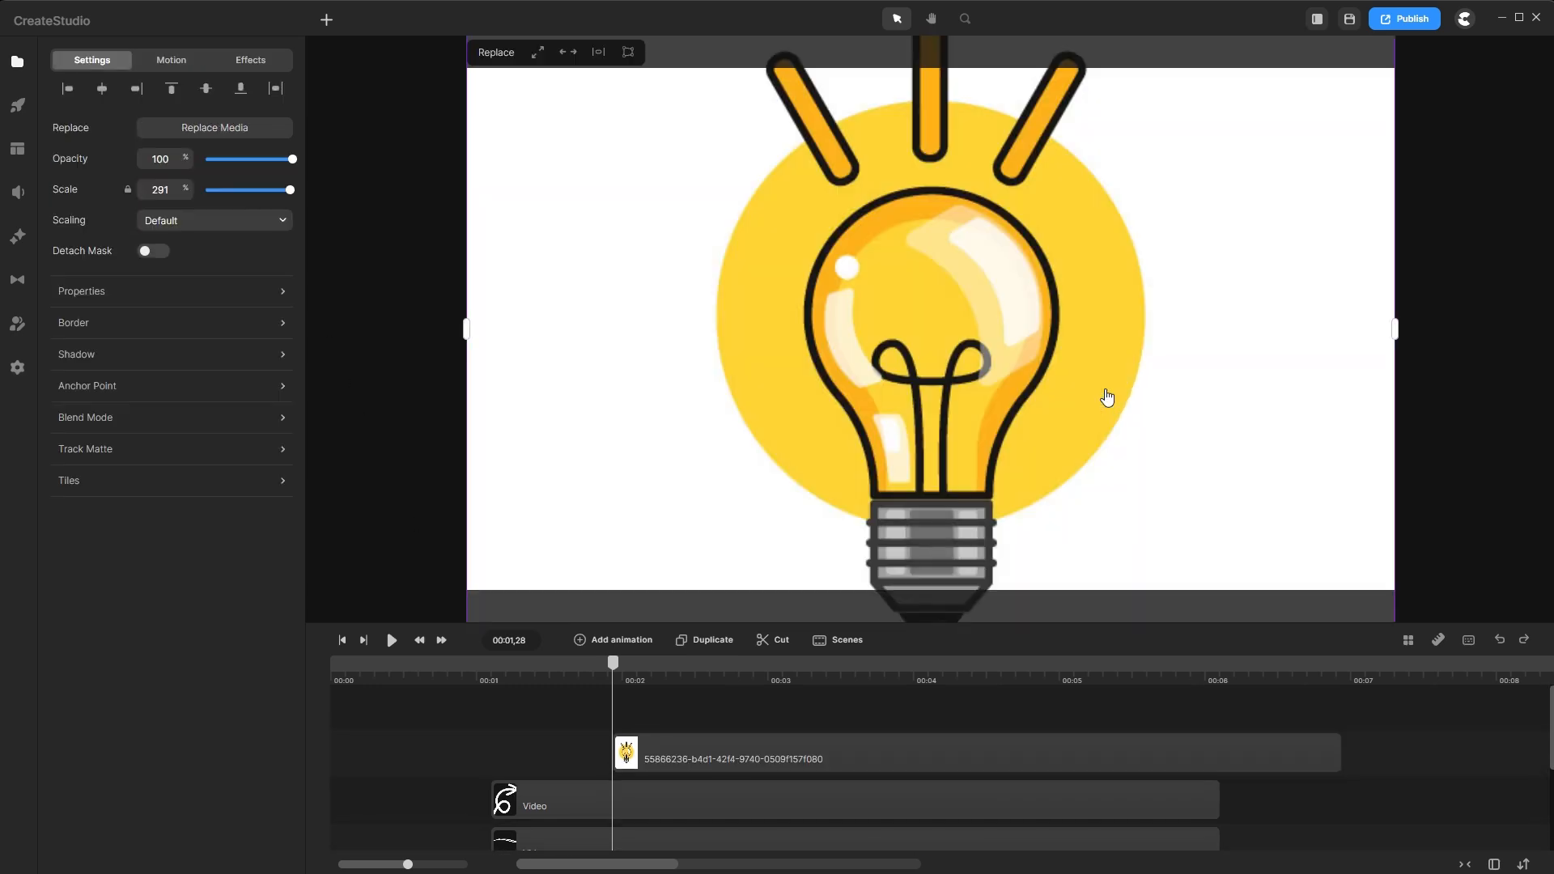
pyautogui.scroll(-5, 1398, 525)
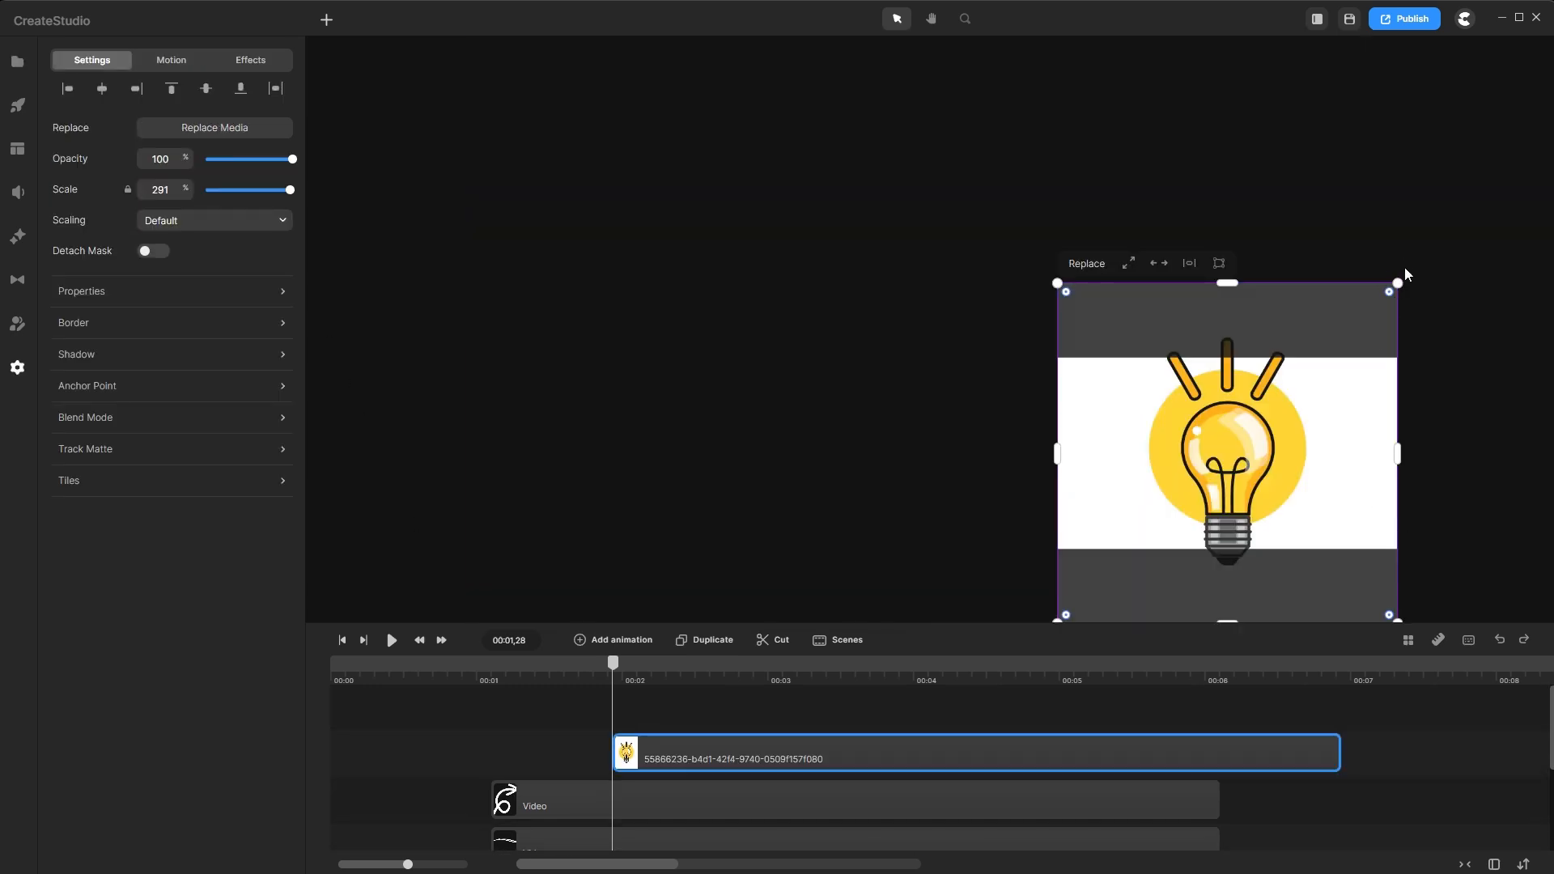
pyautogui.moveTo(1398, 283); pyautogui.dragTo(1349, 405)
pyautogui.scroll(5, 1349, 405)
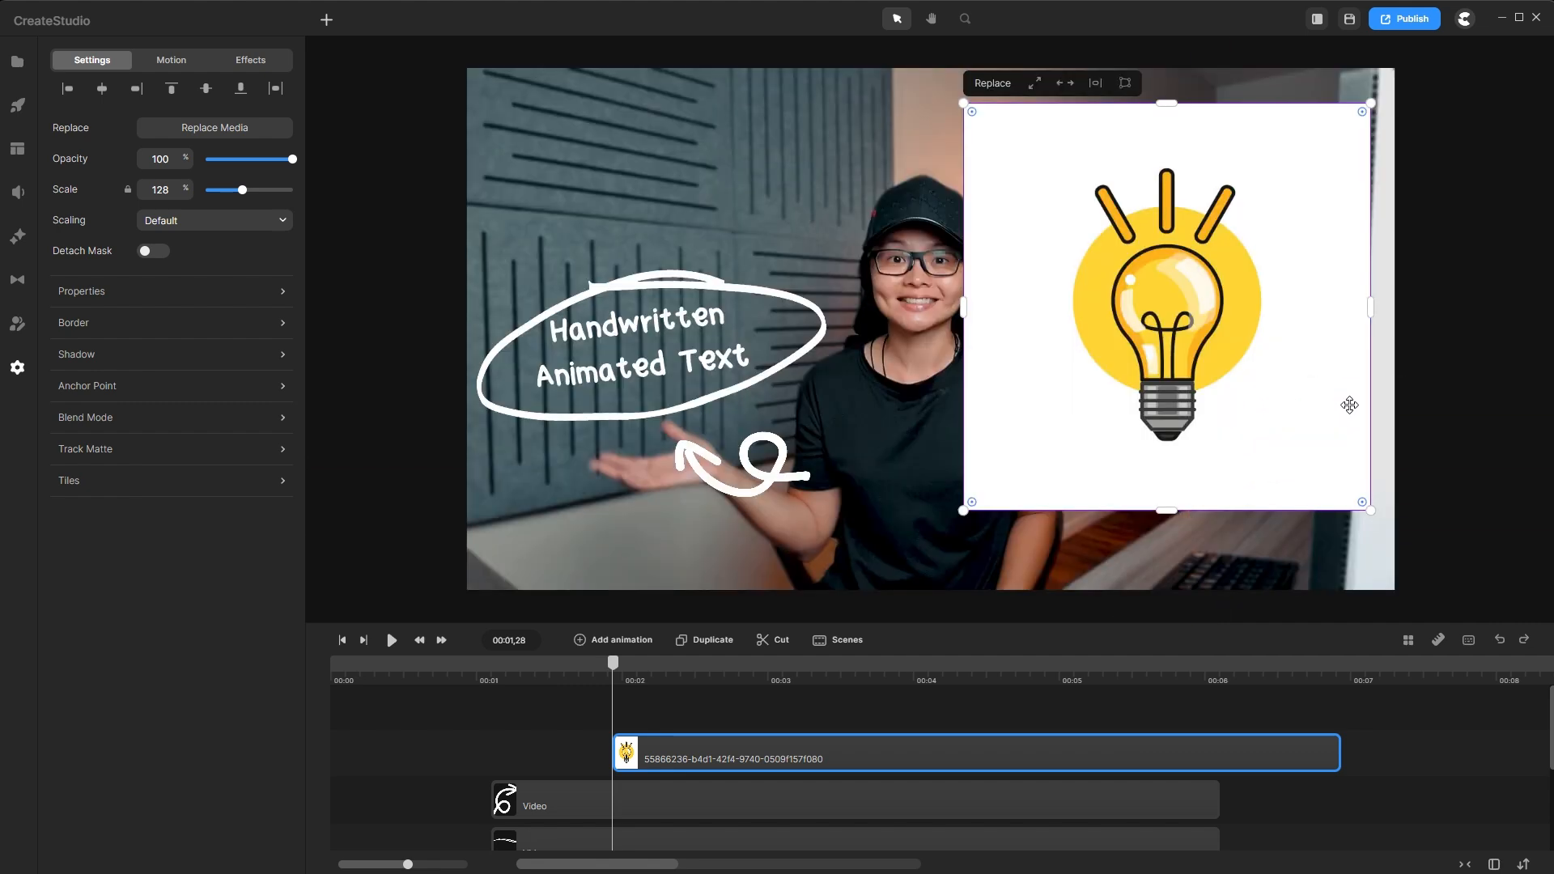
# Remove the lightbulb image's white background with AI Background Removal.
pyautogui.rightClick(1124, 399)
pyautogui.click(1175, 454)
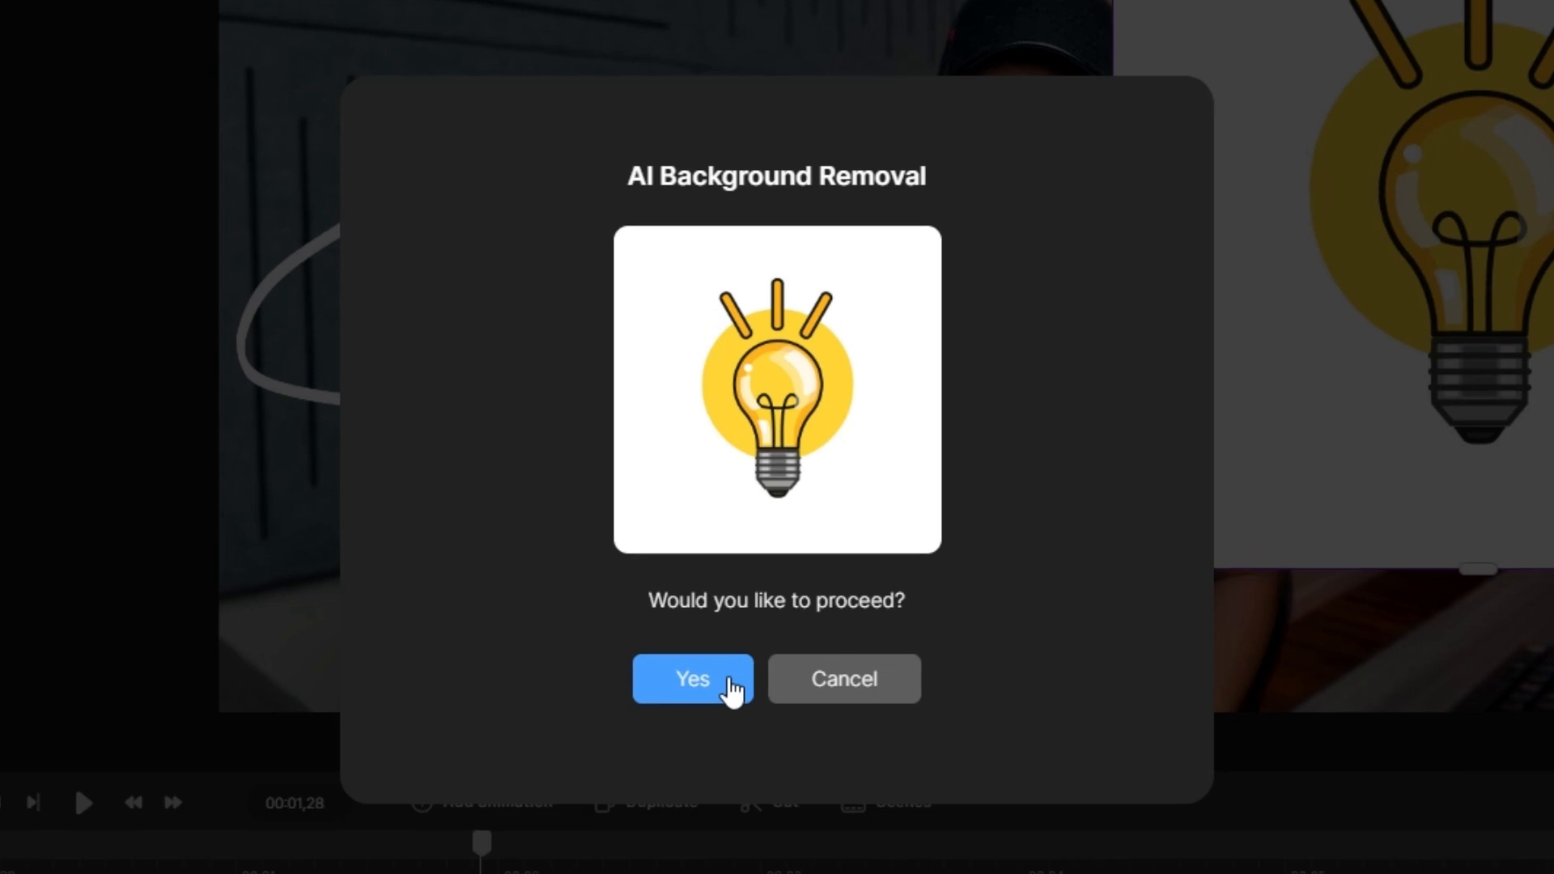
pyautogui.click(731, 688)
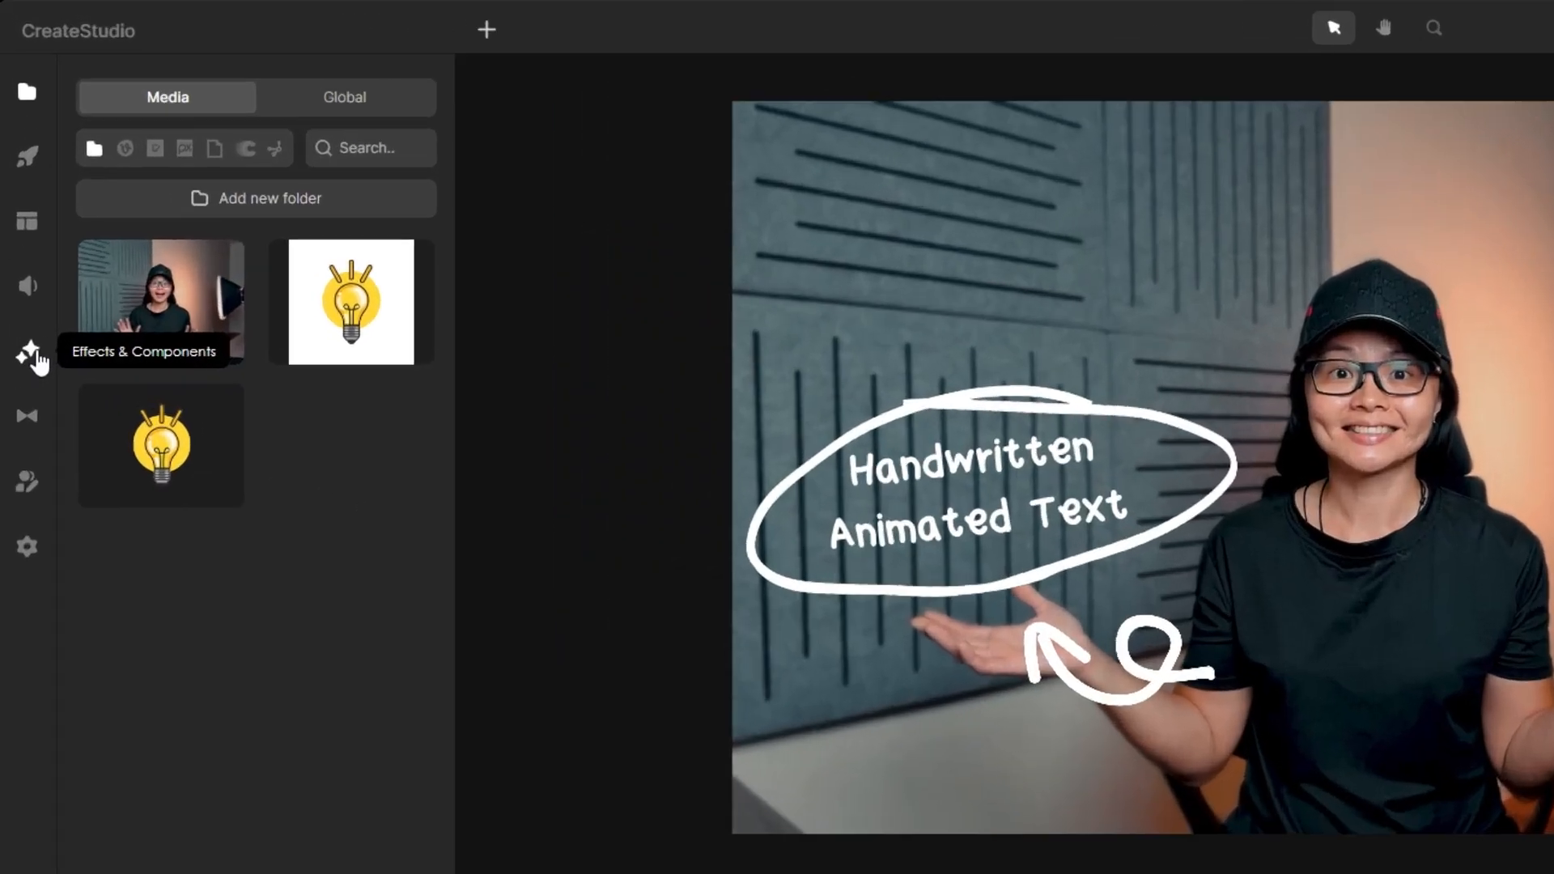
# Apply the Doodle effect to the lightbulb image and preview its drawing animation from 00:01,27.
pyautogui.click(18, 236)
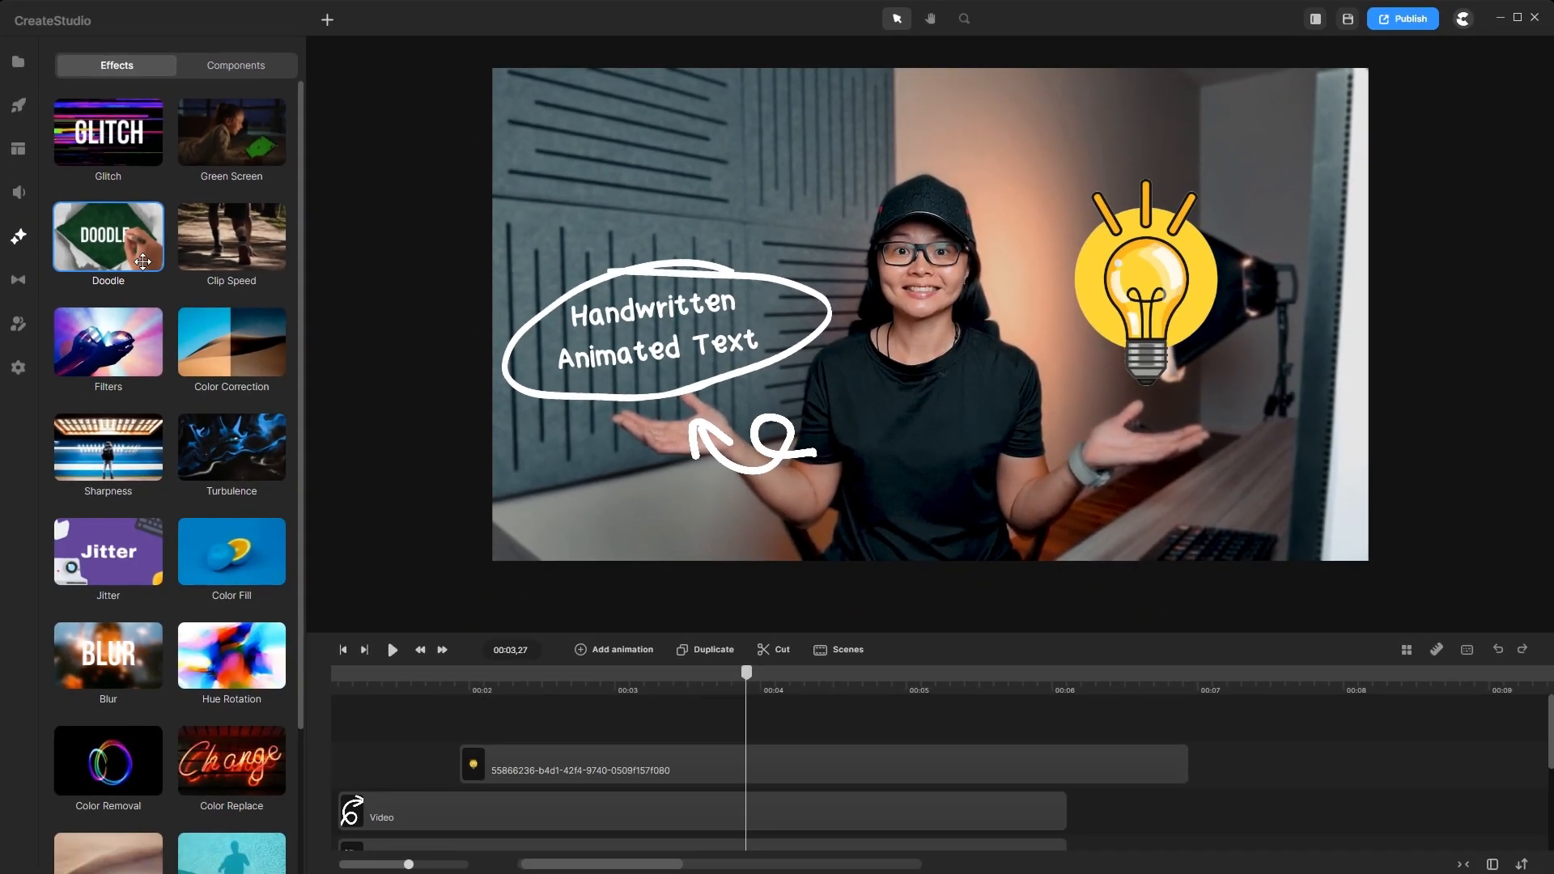
pyautogui.moveTo(248, 455)
pyautogui.mouseDown()
pyautogui.moveTo(1553, 424)
pyautogui.moveTo(1553, 493)
pyautogui.mouseUp()
pyautogui.moveTo(1154, 281); pyautogui.dragTo(1155, 282)
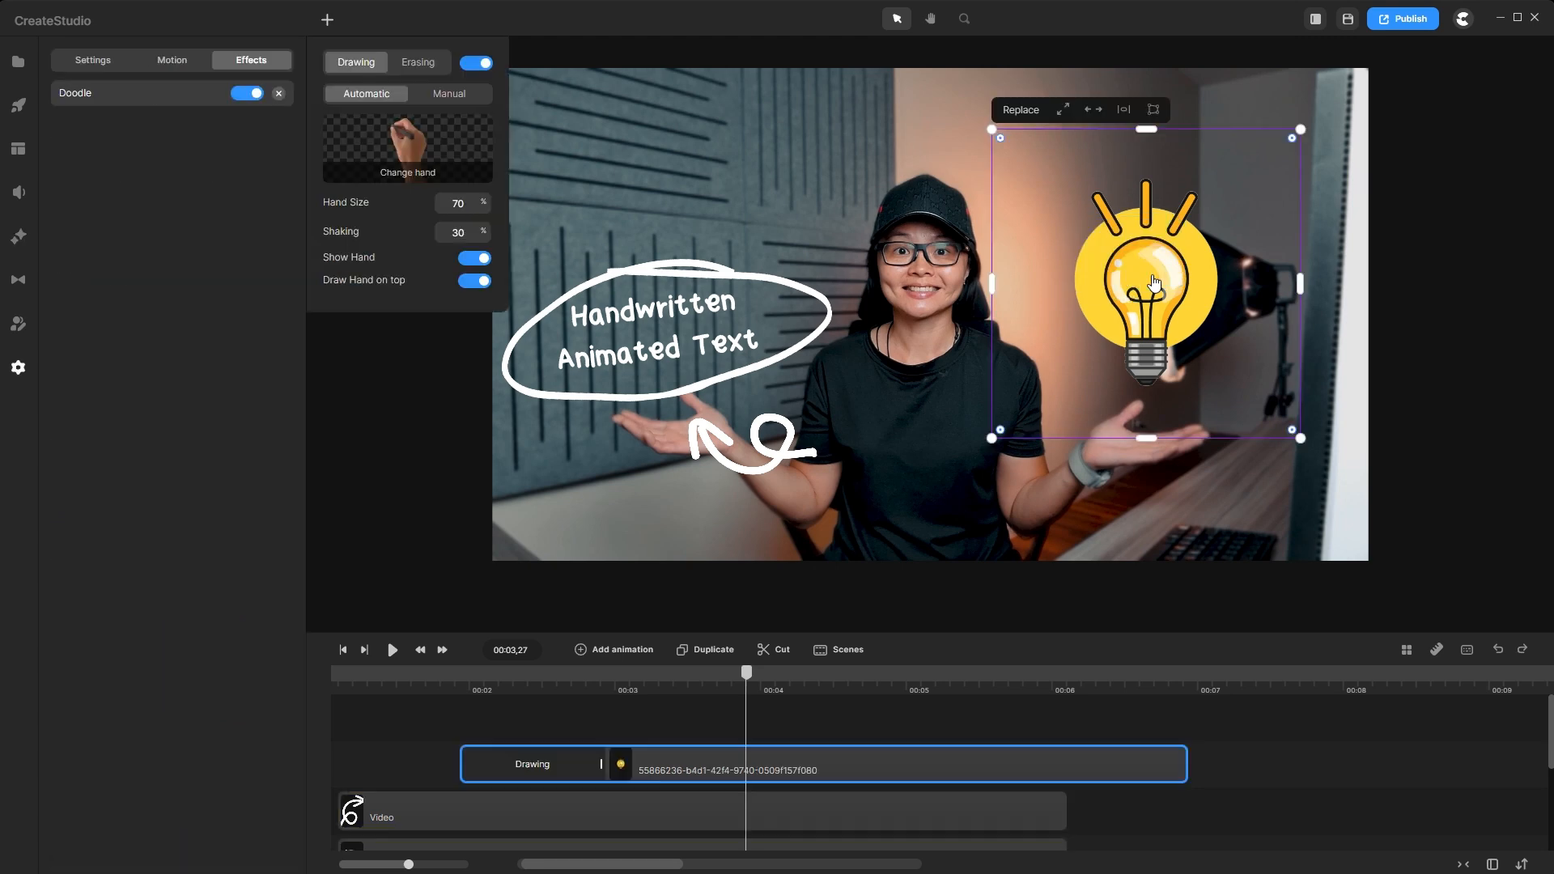
pyautogui.click(454, 672)
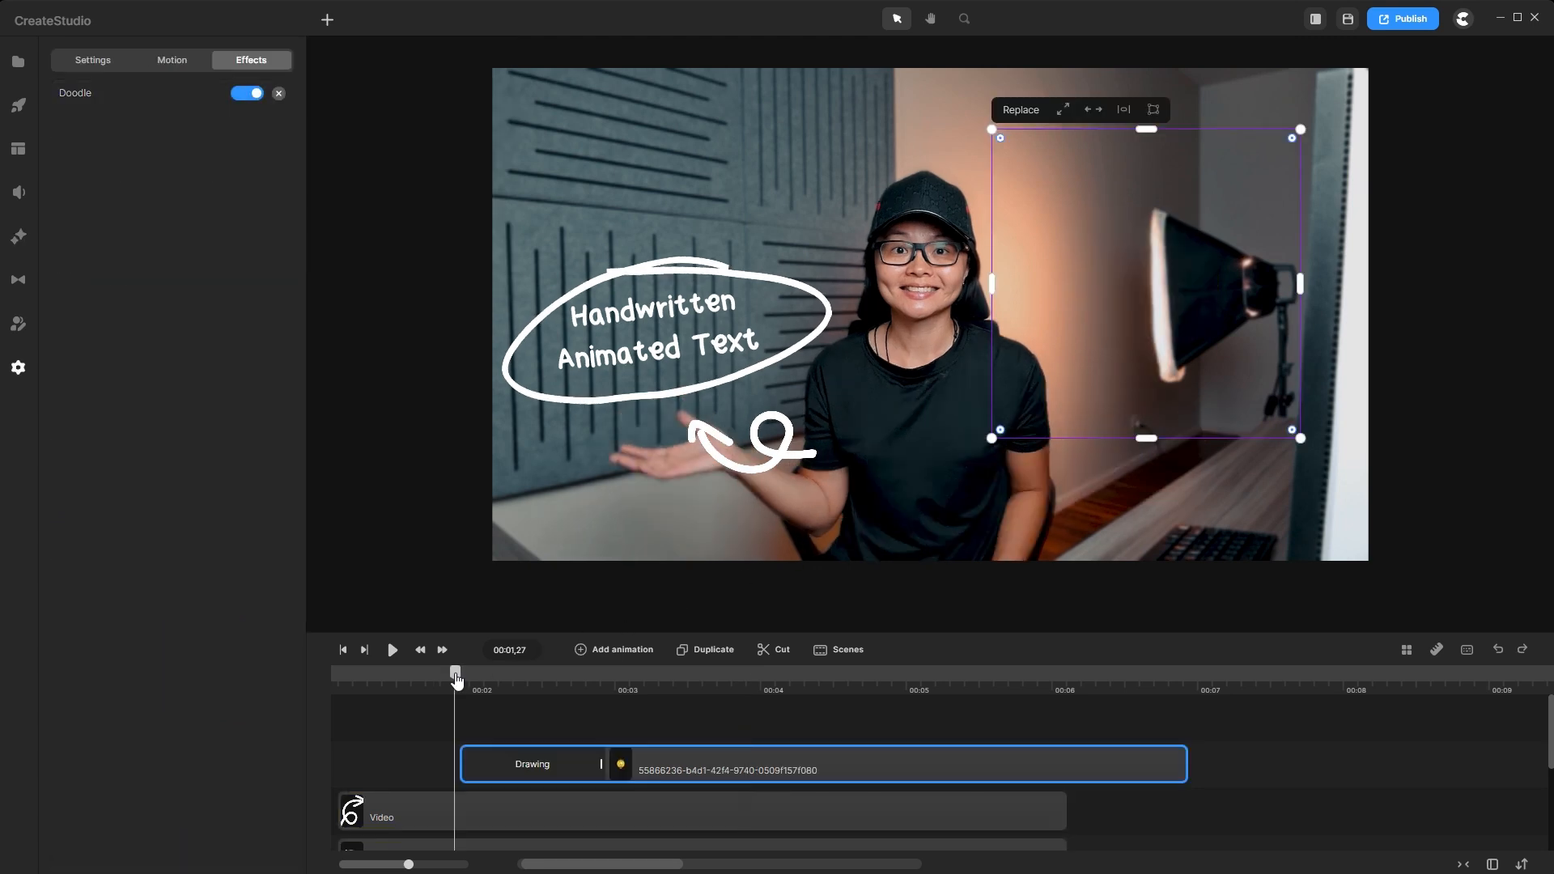
pyautogui.press('space')
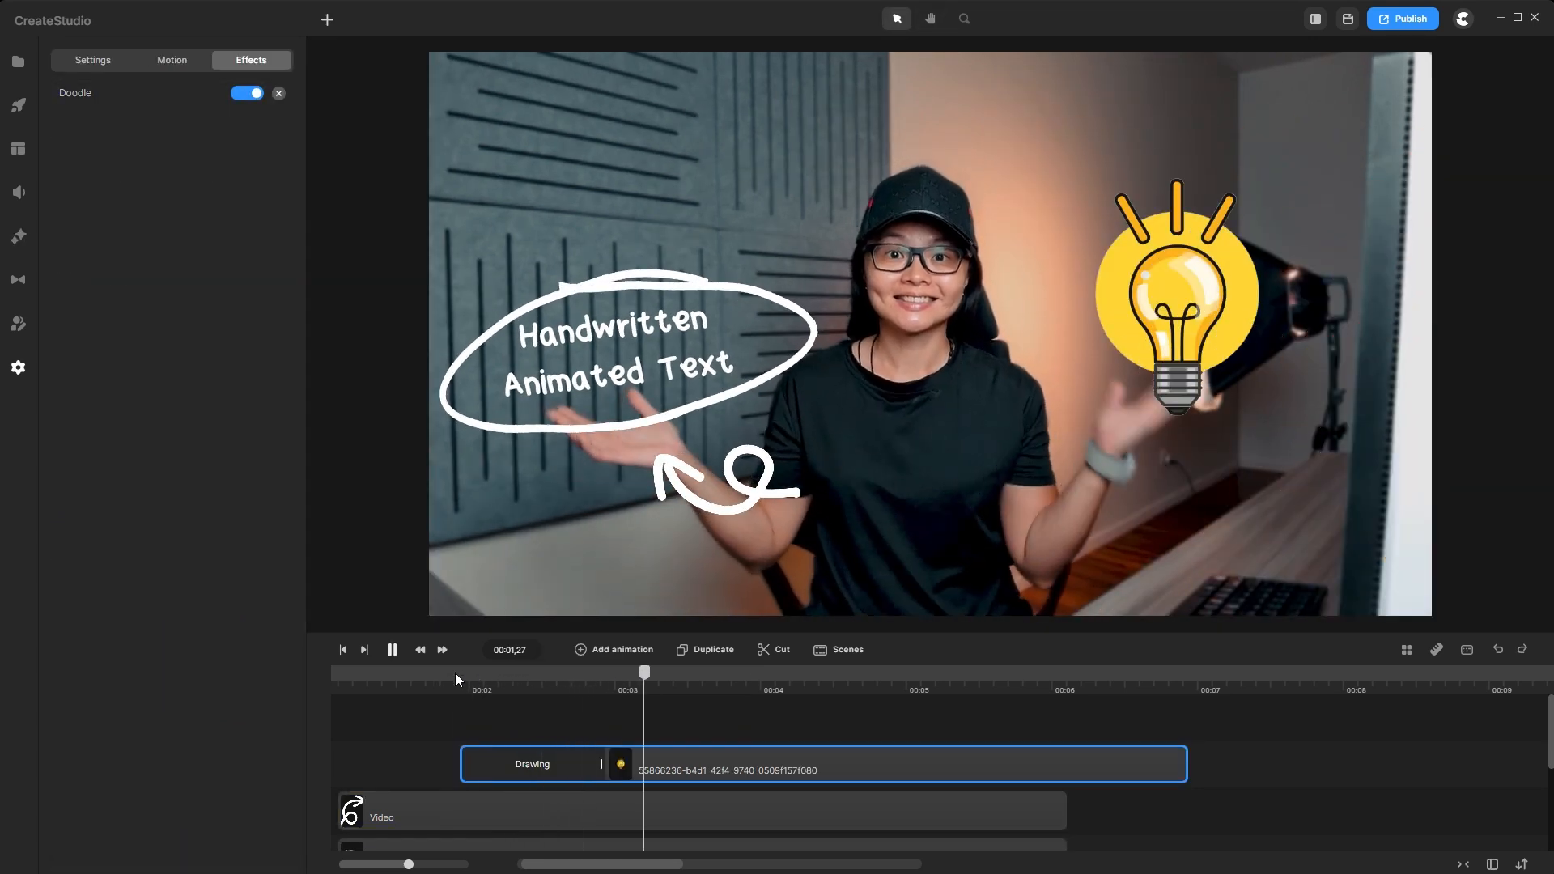
pyautogui.press('space')
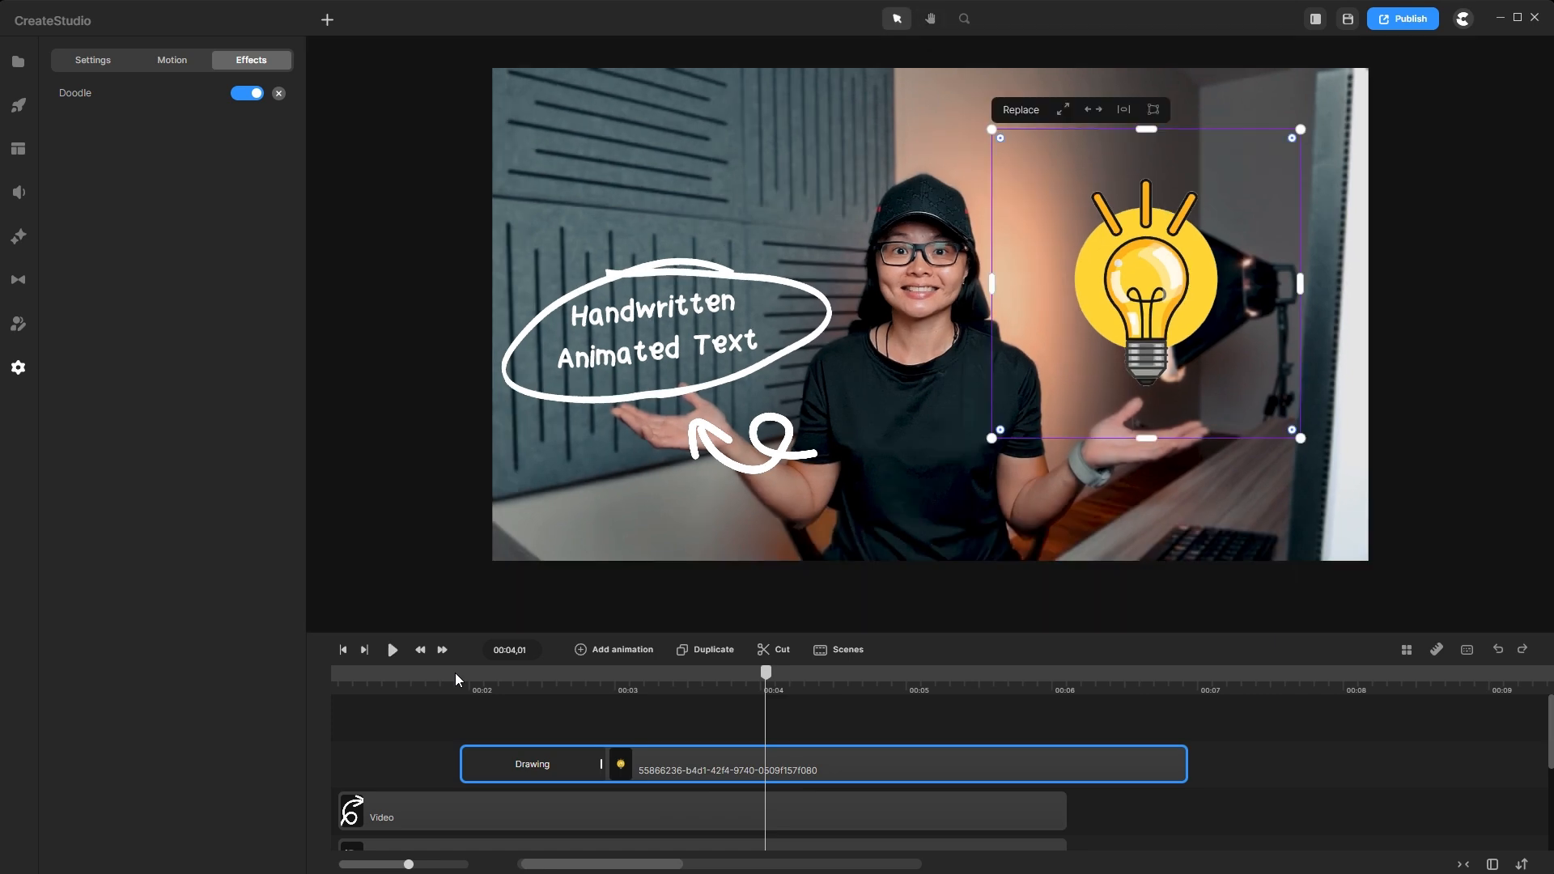
# Change the hand in the lightbulb's drawing animation to the tattooed hand holding a blue pen.
pyautogui.click(532, 767)
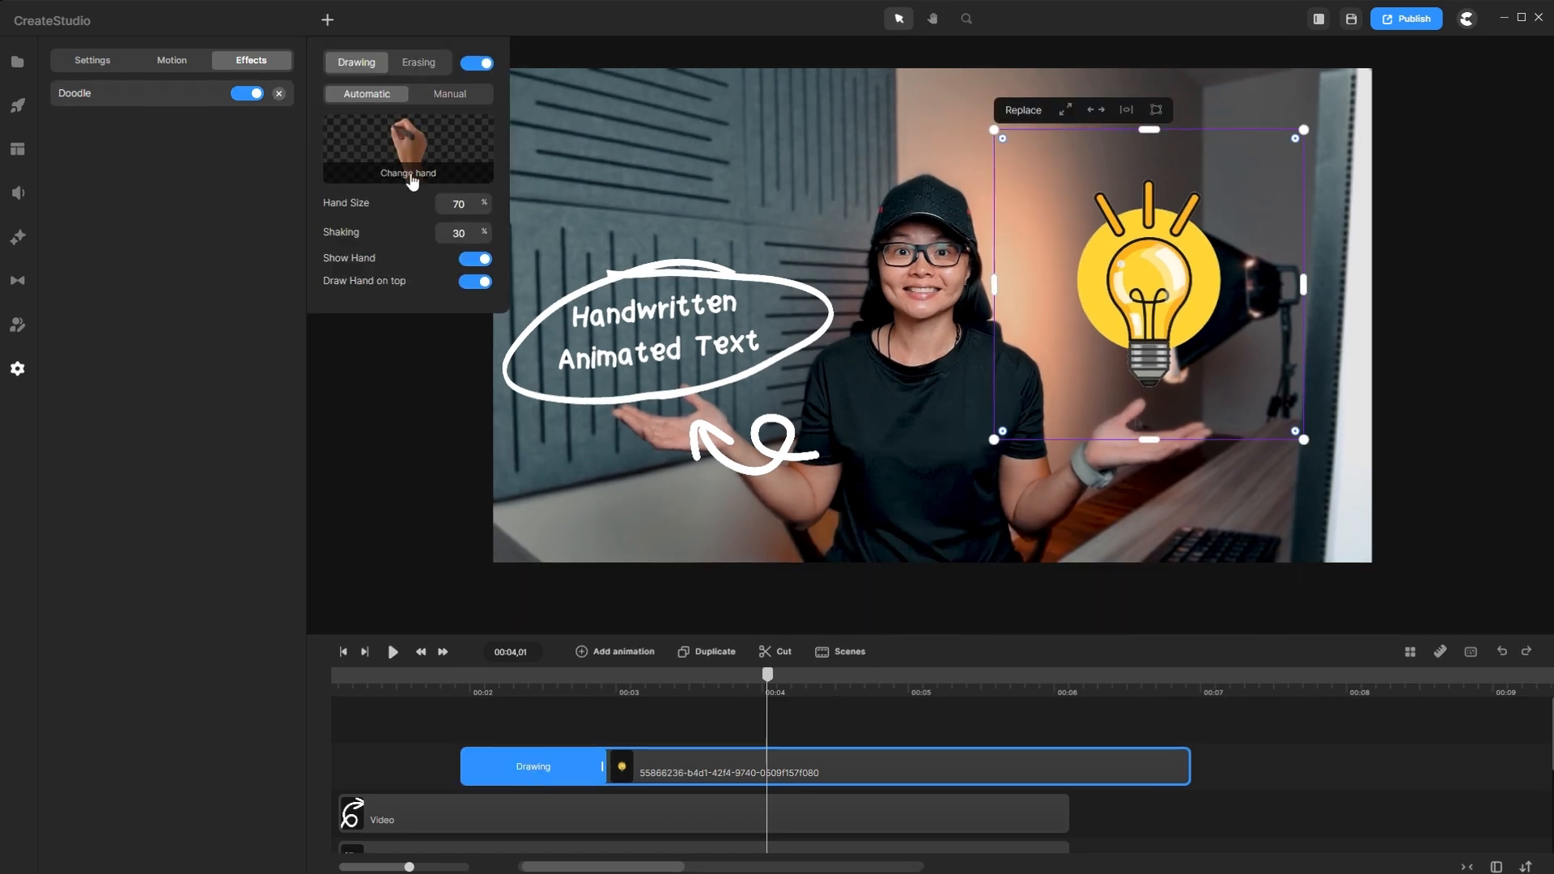
pyautogui.click(408, 162)
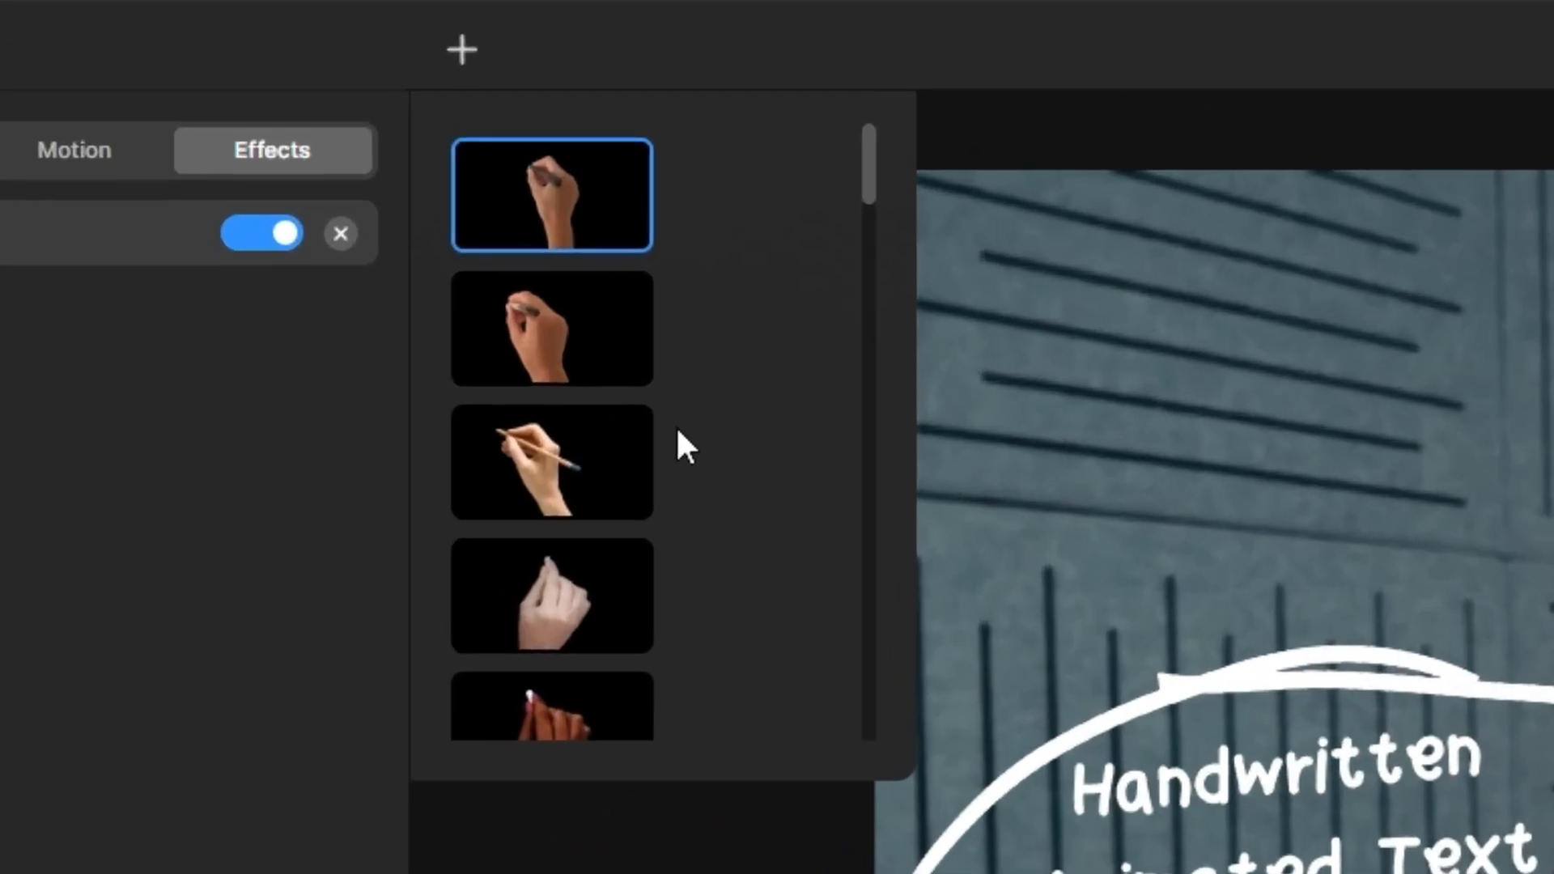
pyautogui.scroll(-10, 619, 458)
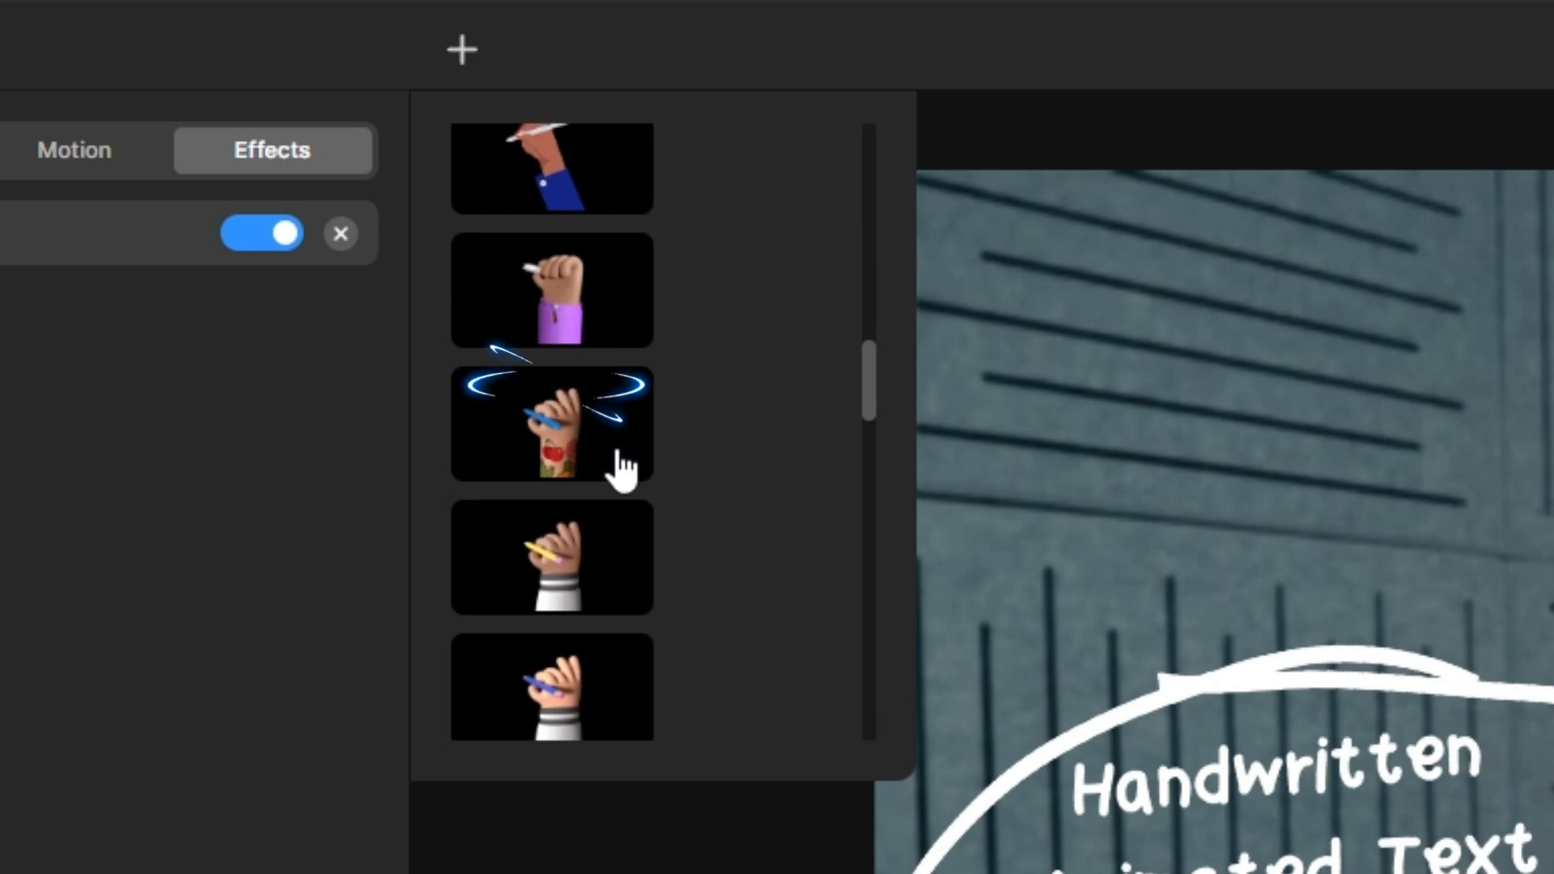
pyautogui.click(622, 468)
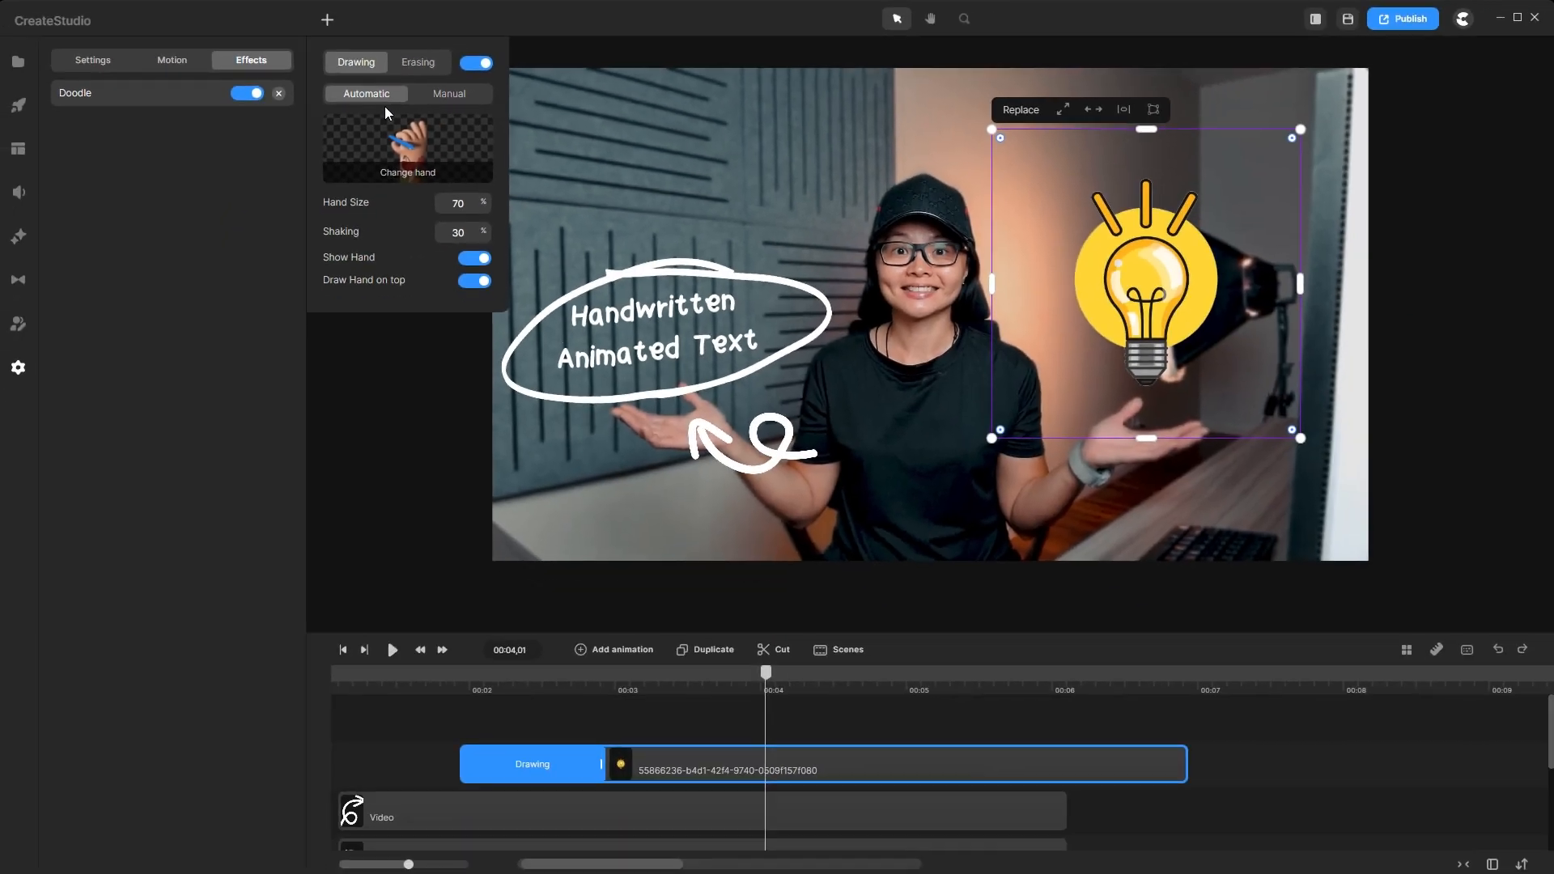
# Set the lightbulb's drawing mode to Manual, clear the path, add a zigzag path covering the whole bulb and preview it from 00:01,24.
pyautogui.click(769, 247)
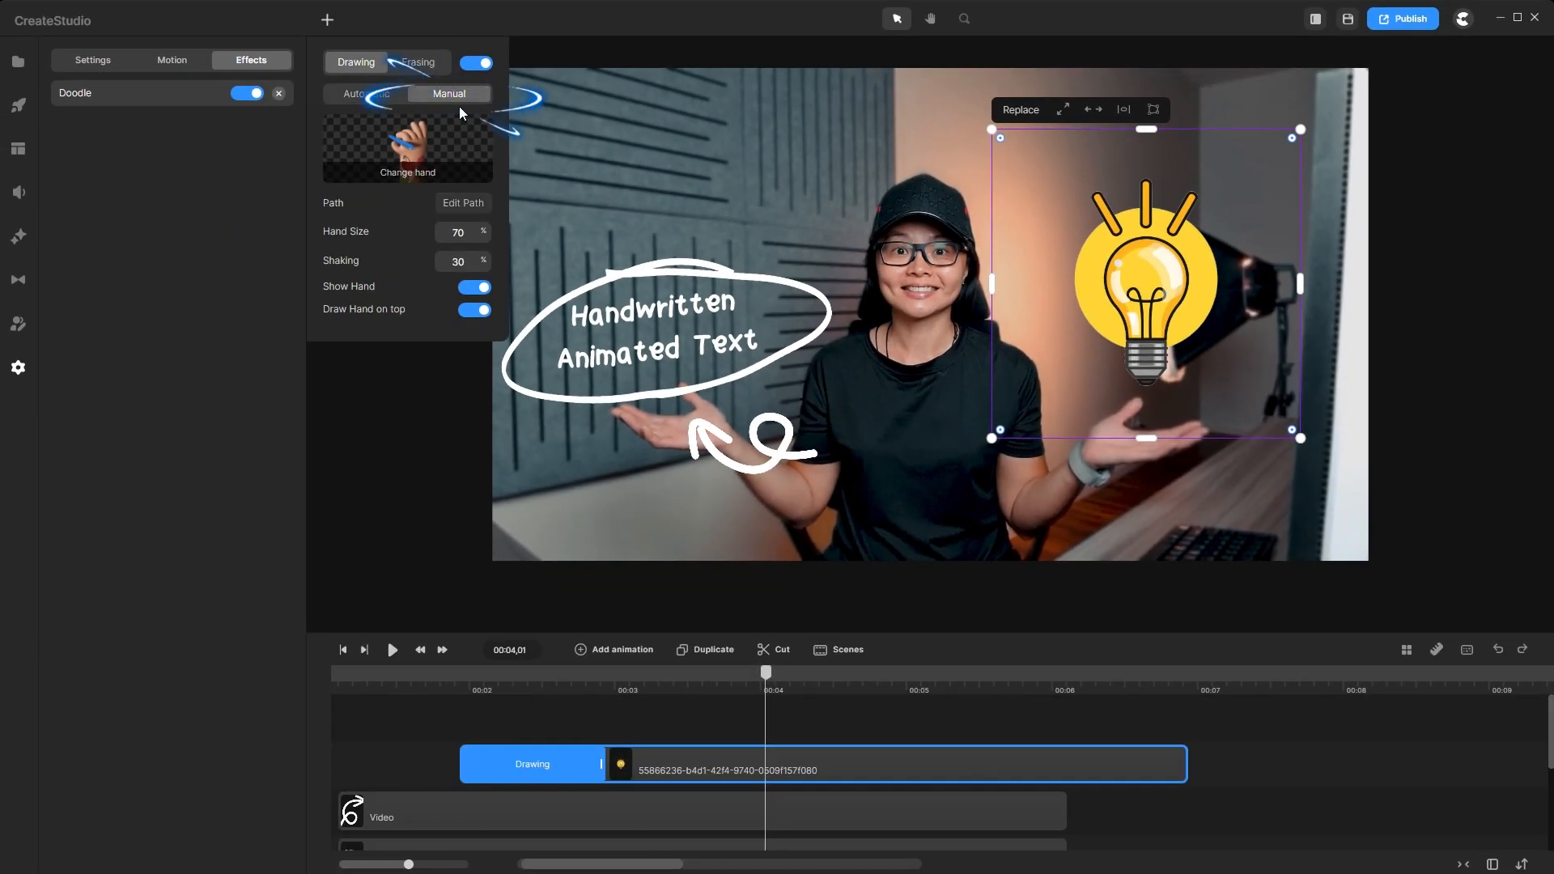
pyautogui.click(461, 205)
pyautogui.click(412, 203)
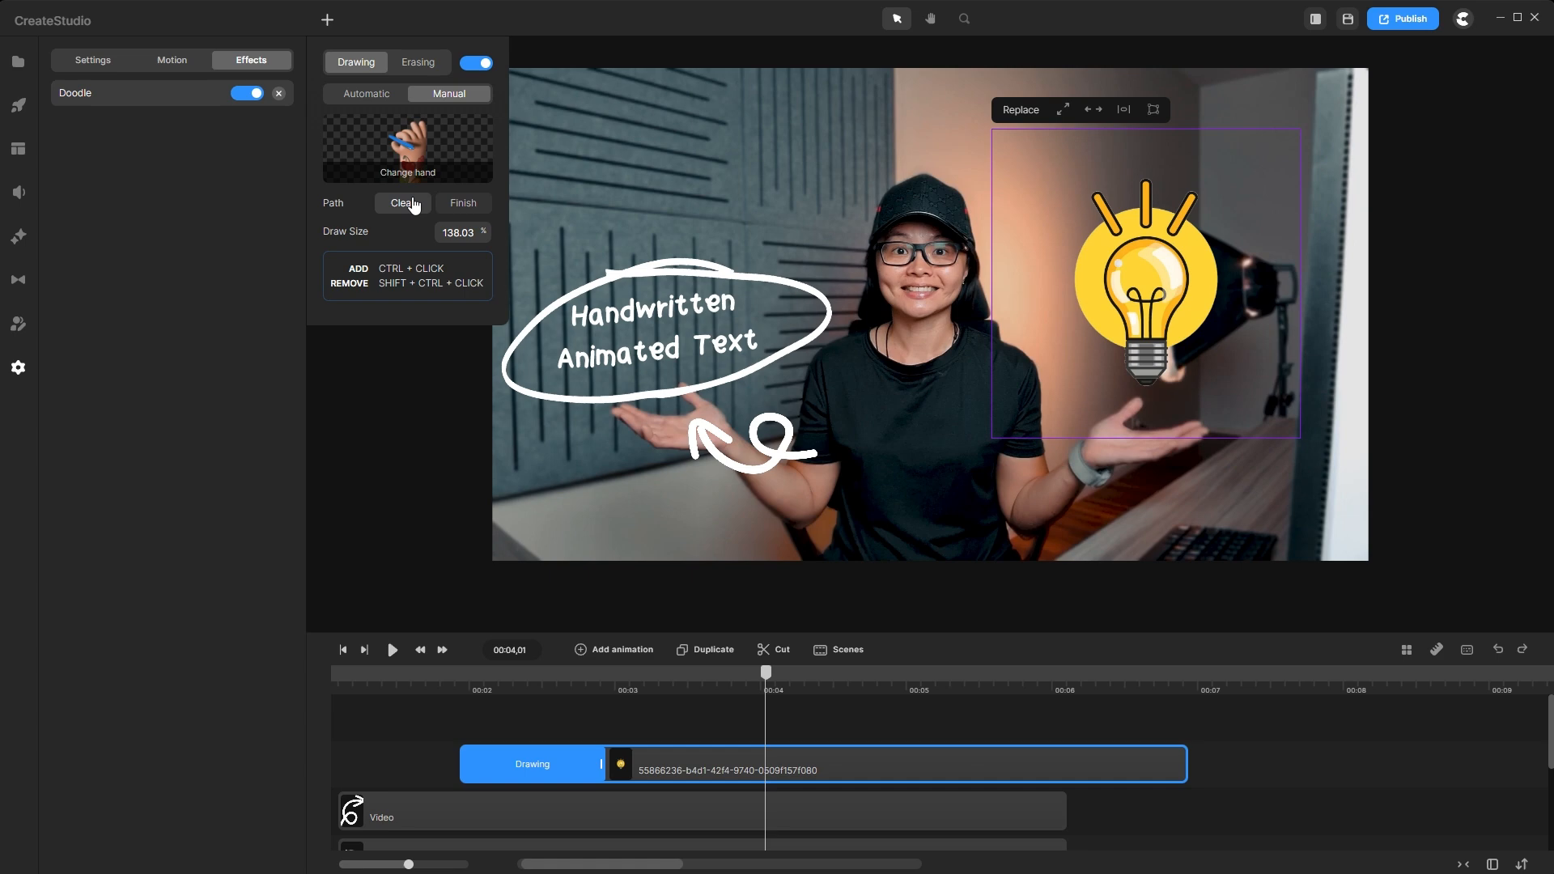
pyautogui.keyDown('ctrl'); pyautogui.click(1055, 256); pyautogui.keyUp('ctrl')
pyautogui.keyDown('ctrl'); pyautogui.click(1182, 204); pyautogui.keyUp('ctrl')
pyautogui.keyDown('ctrl'); pyautogui.click(1083, 305); pyautogui.keyUp('ctrl')
pyautogui.keyDown('ctrl'); pyautogui.click(1222, 234); pyautogui.keyUp('ctrl')
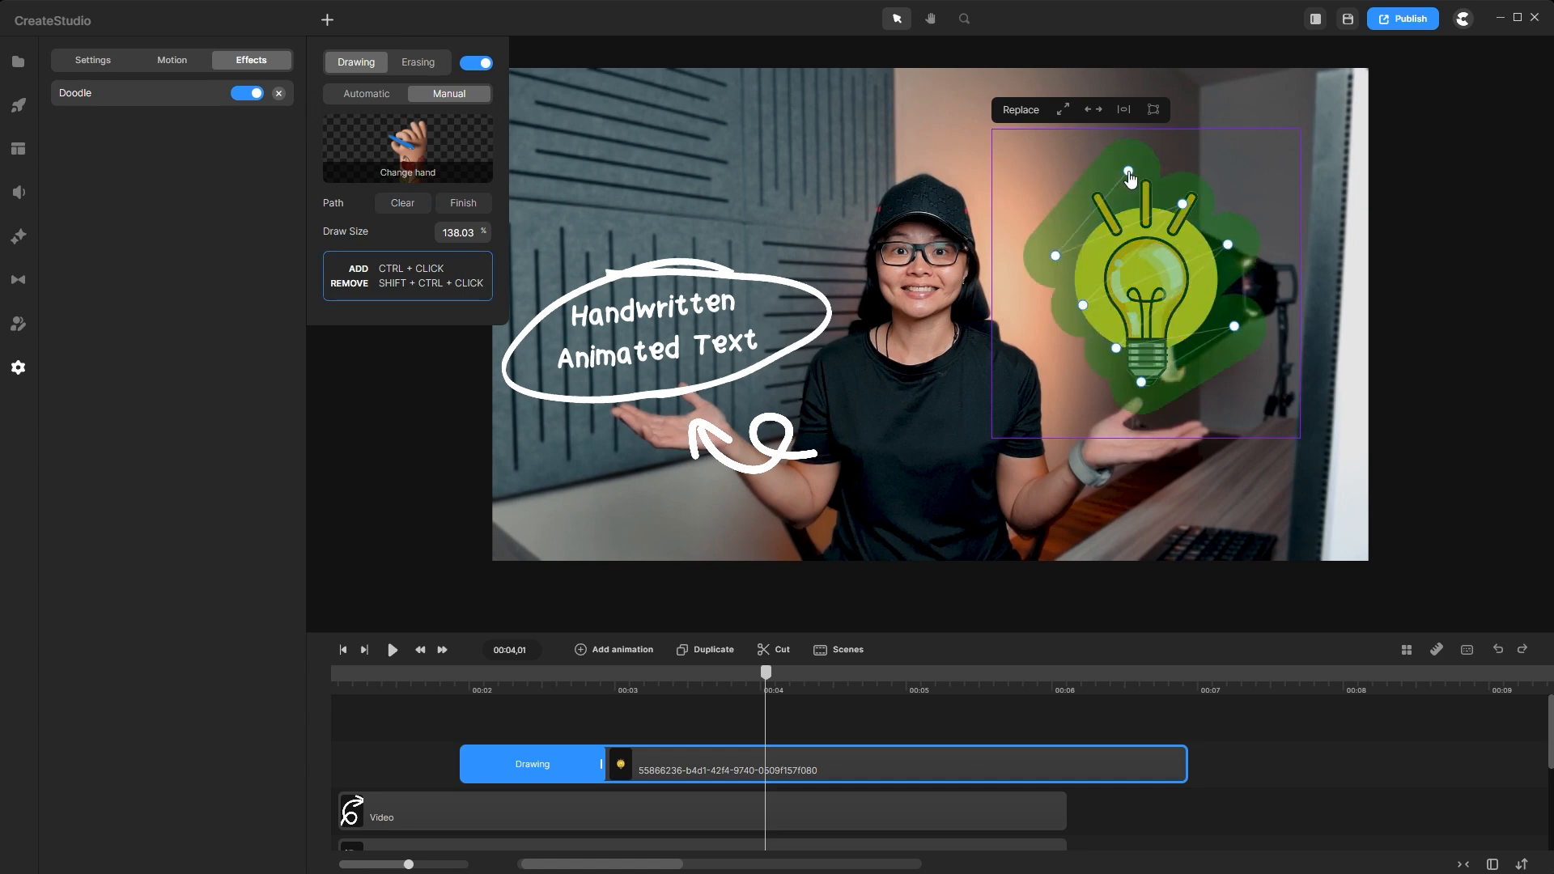
pyautogui.click(440, 676)
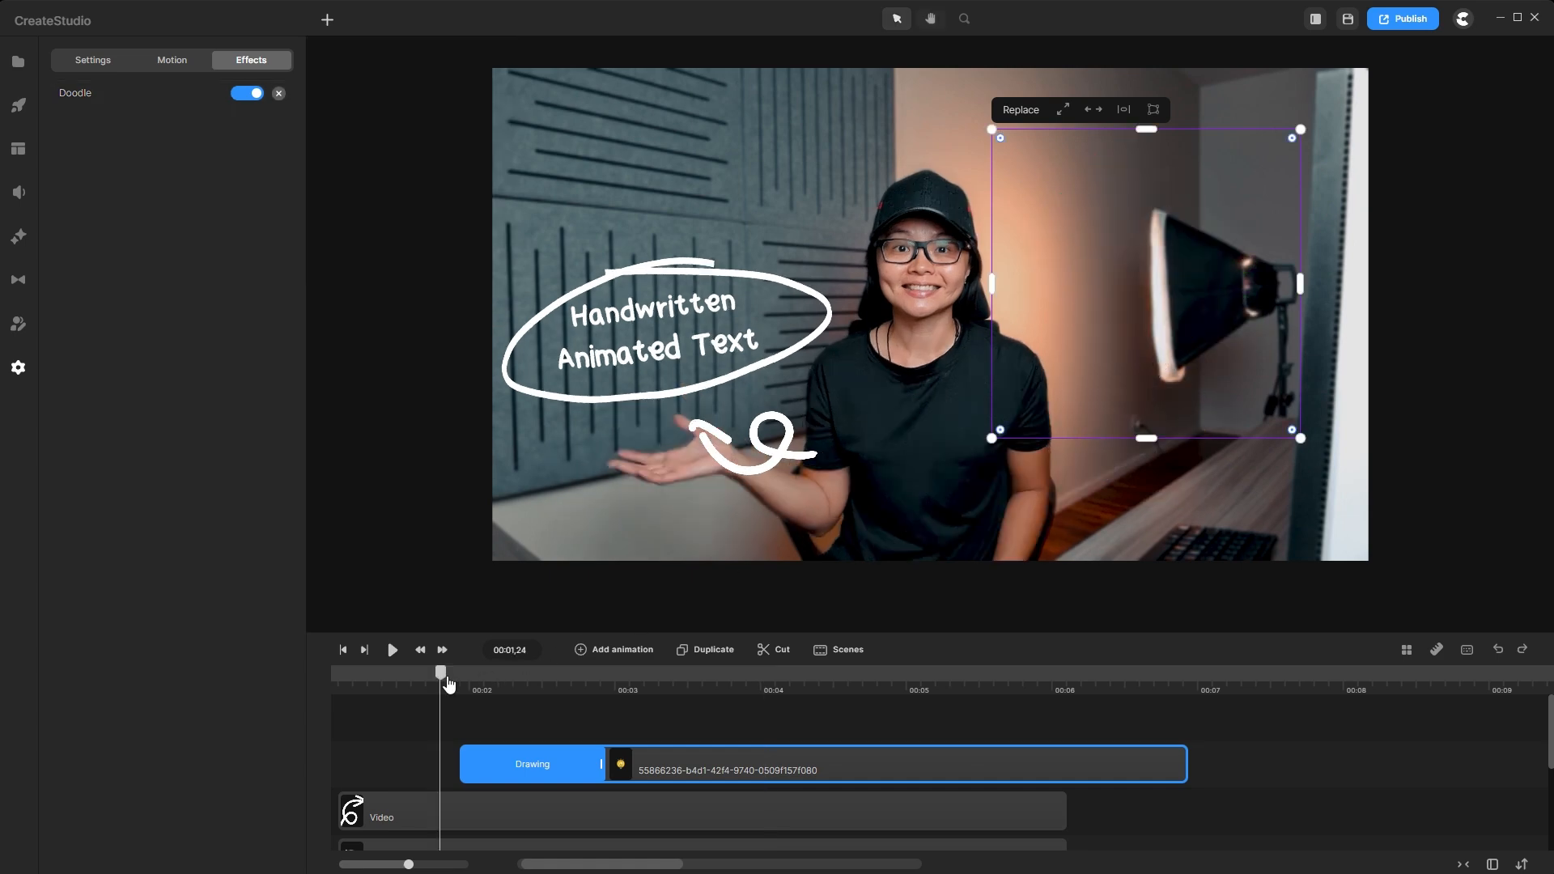
pyautogui.press('space')
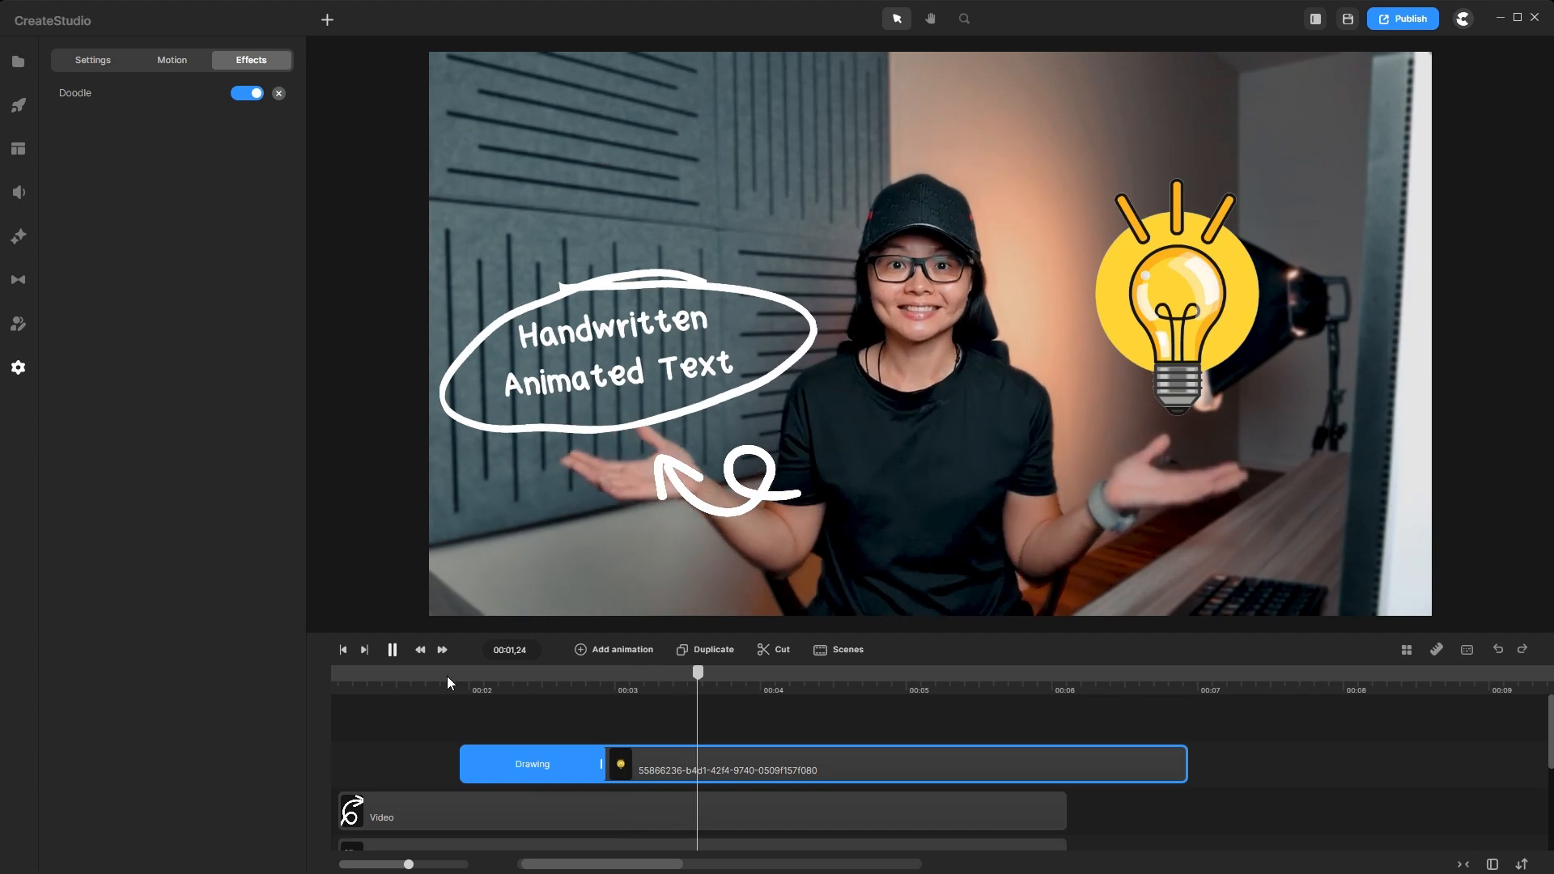
pyautogui.press('space')
# Hide the hand in the lightbulb's drawing animation and play the video from 00:01,26.
pyautogui.click(523, 769)
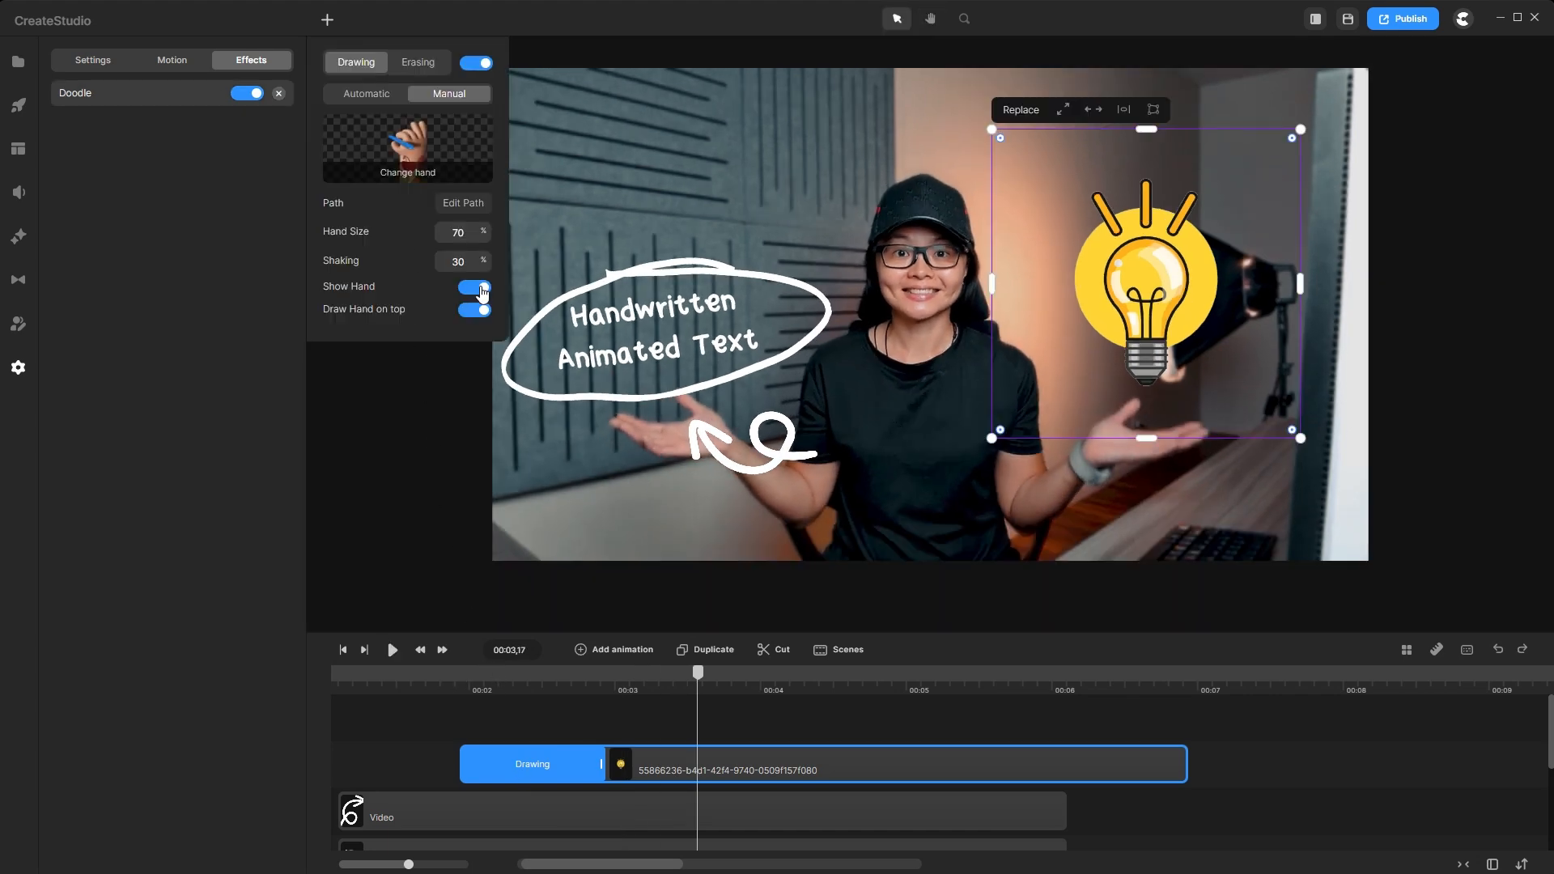
pyautogui.click(451, 678)
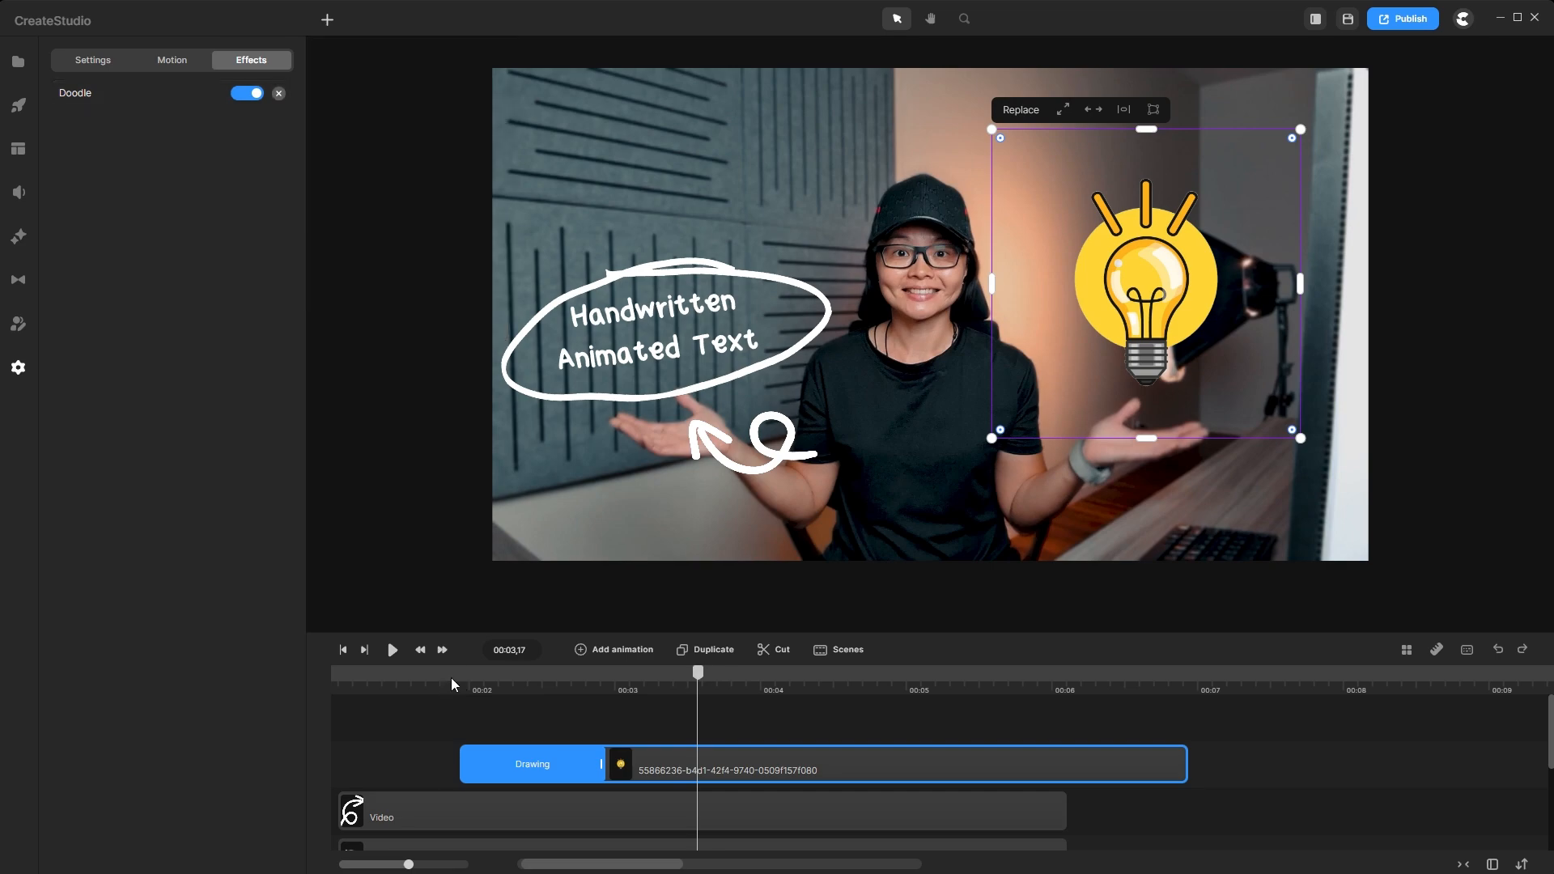
pyautogui.press('space')
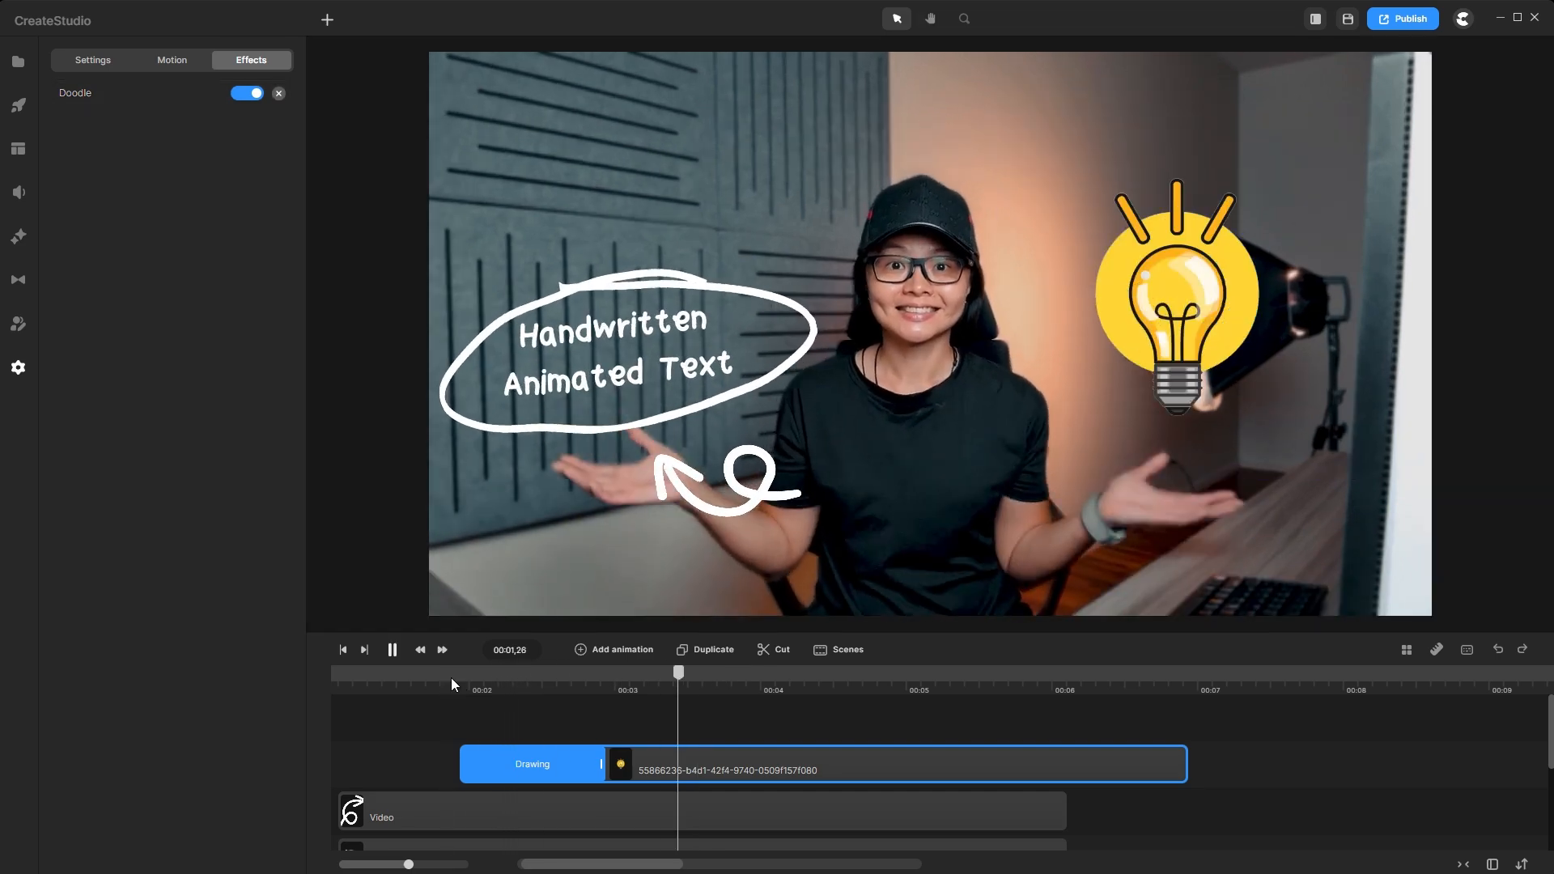